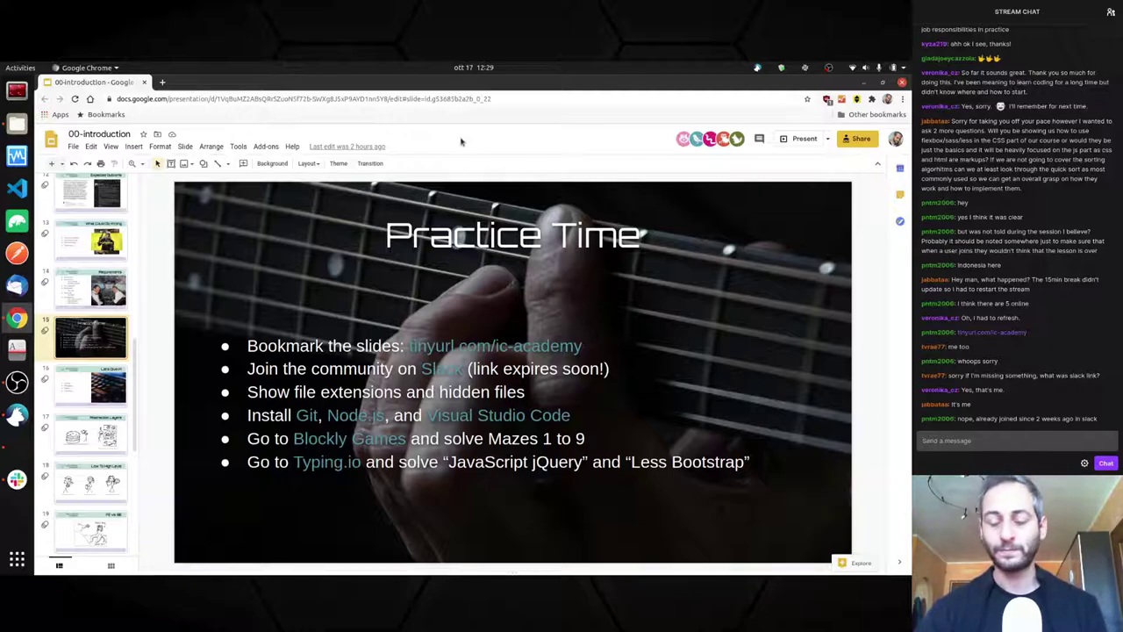
# Switch to the Windows virtual machine and open the Documents folder in File Explorer.
pyautogui.click(23, 449)
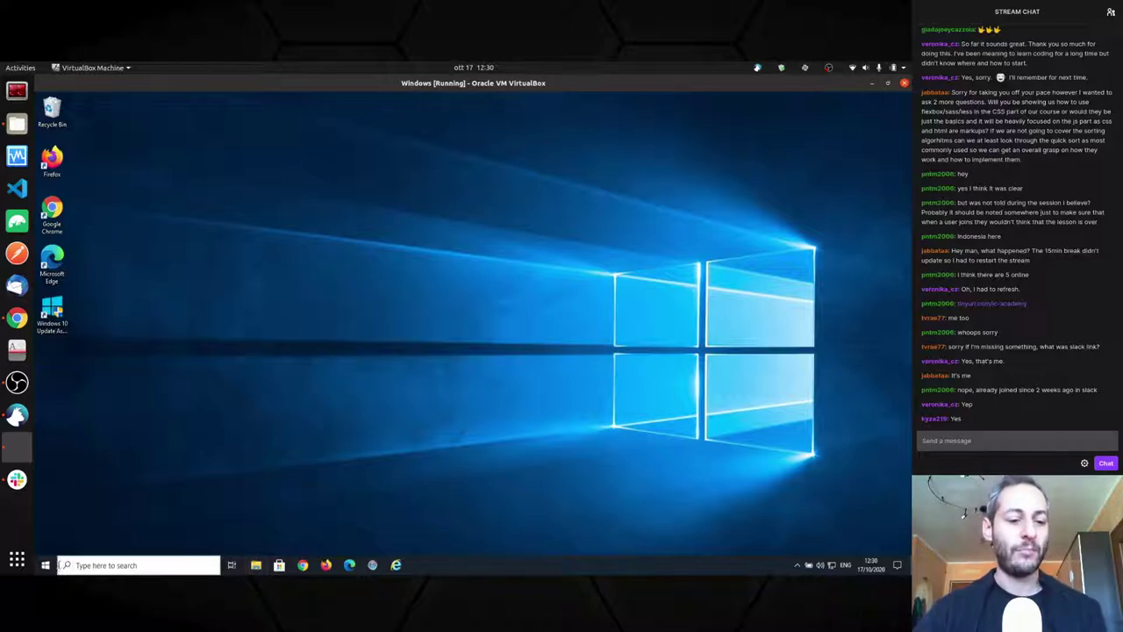
pyautogui.click(45, 565)
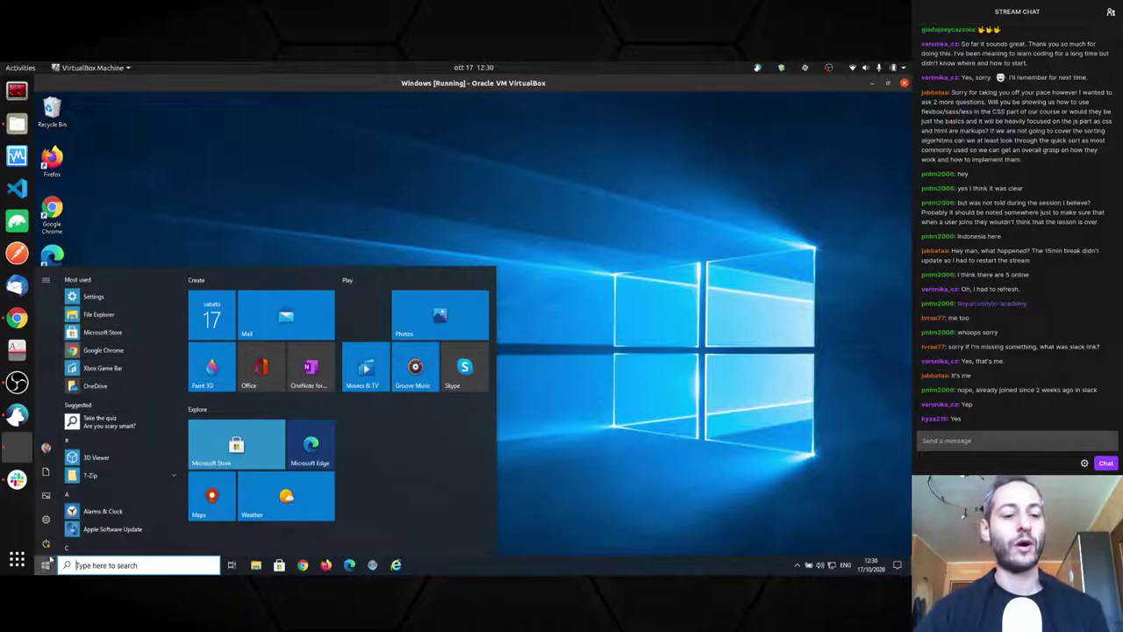
pyautogui.click(46, 565)
pyautogui.click(46, 565)
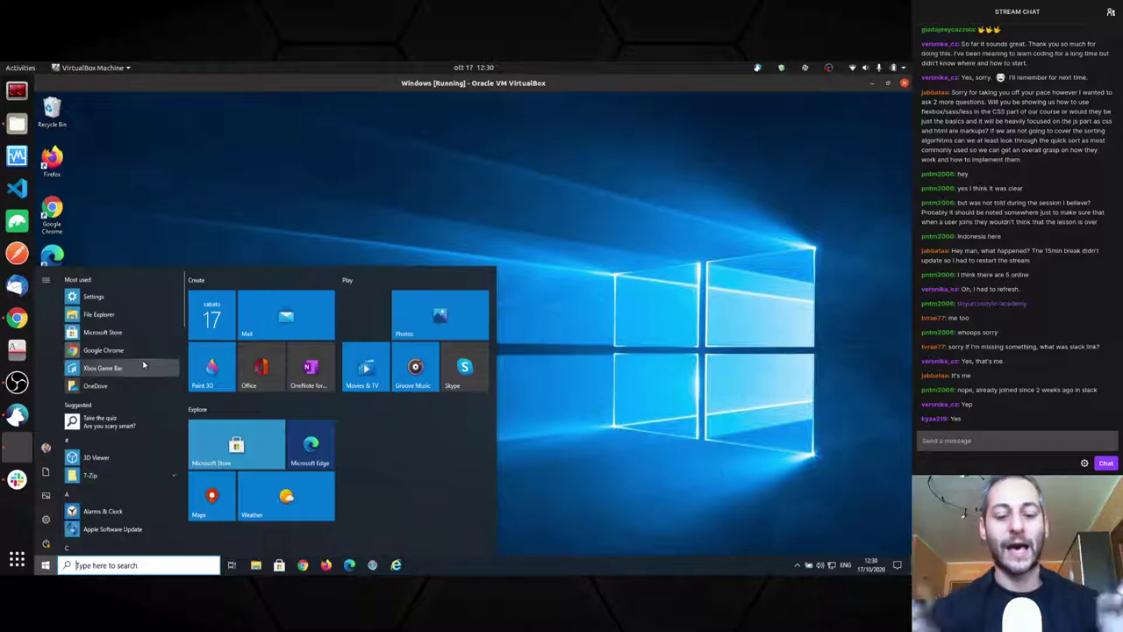
pyautogui.write('file ex')
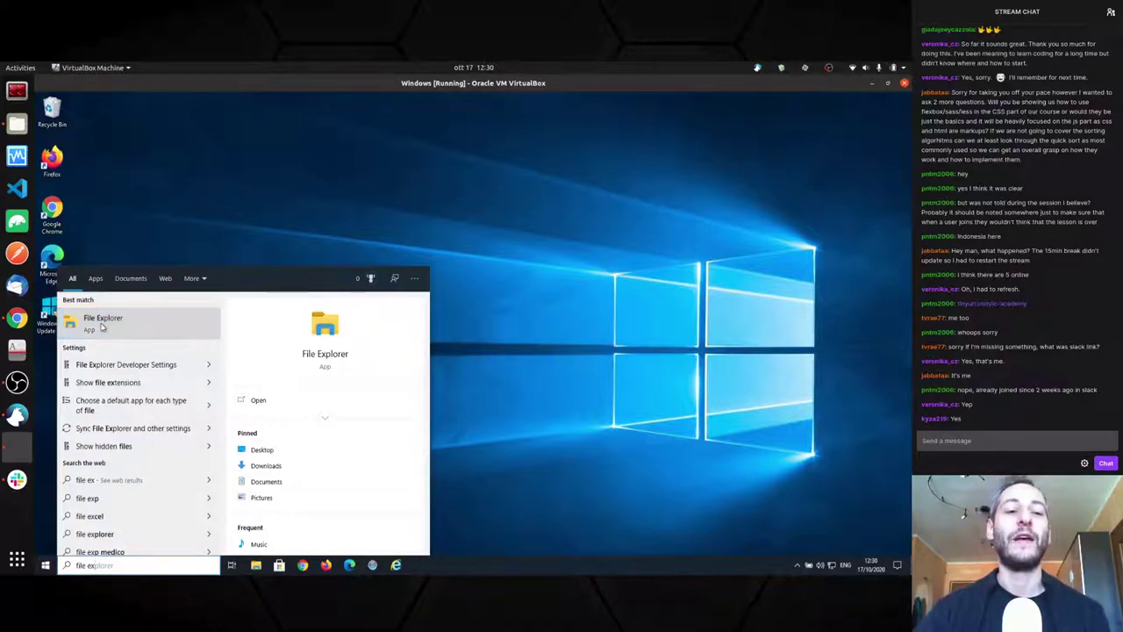
pyautogui.click(101, 327)
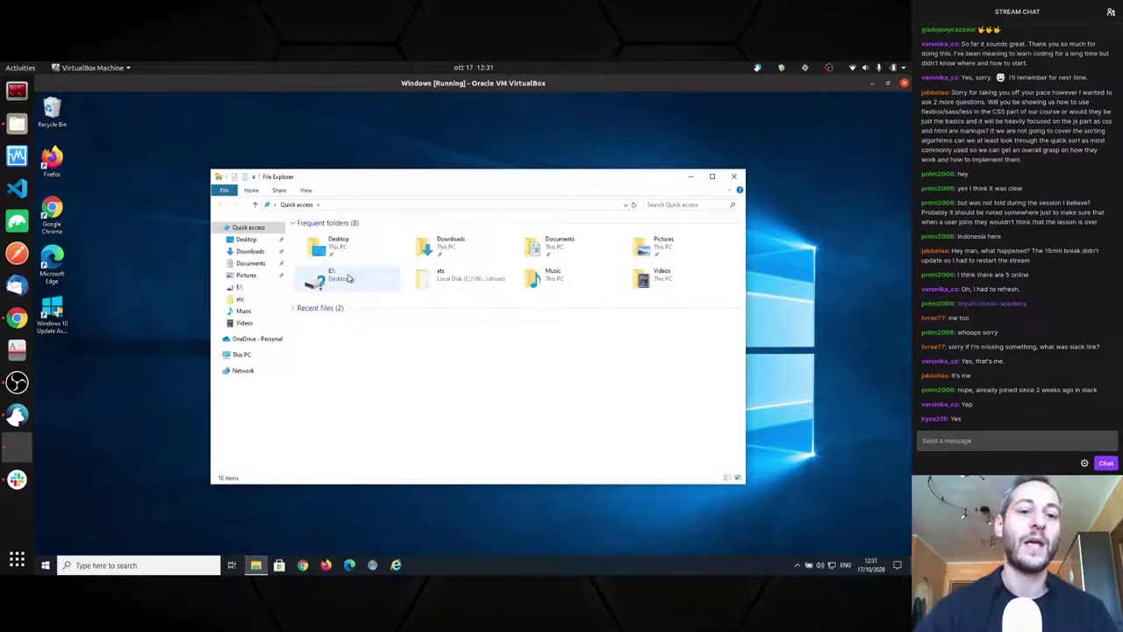
pyautogui.click(252, 266)
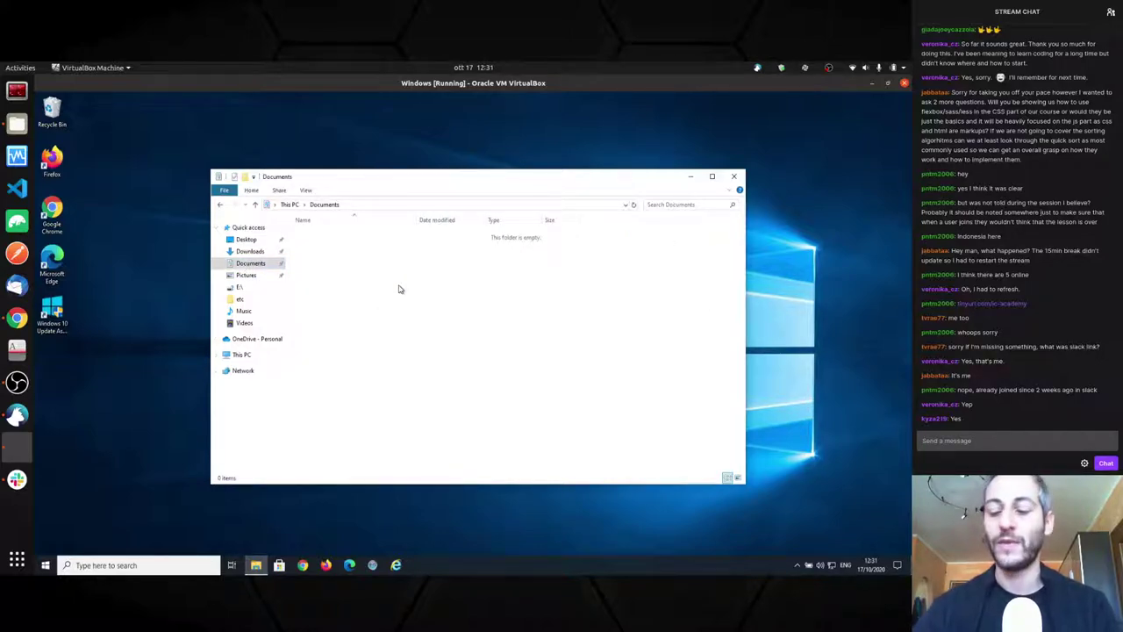
pyautogui.rightClick(398, 289)
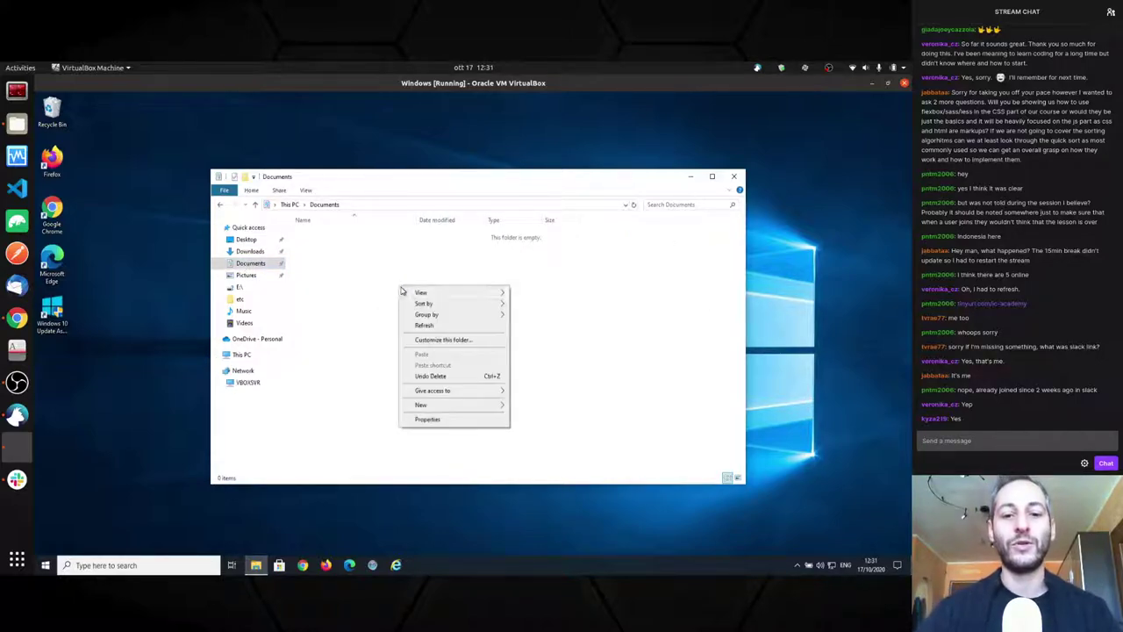
pyautogui.moveTo(430, 406)
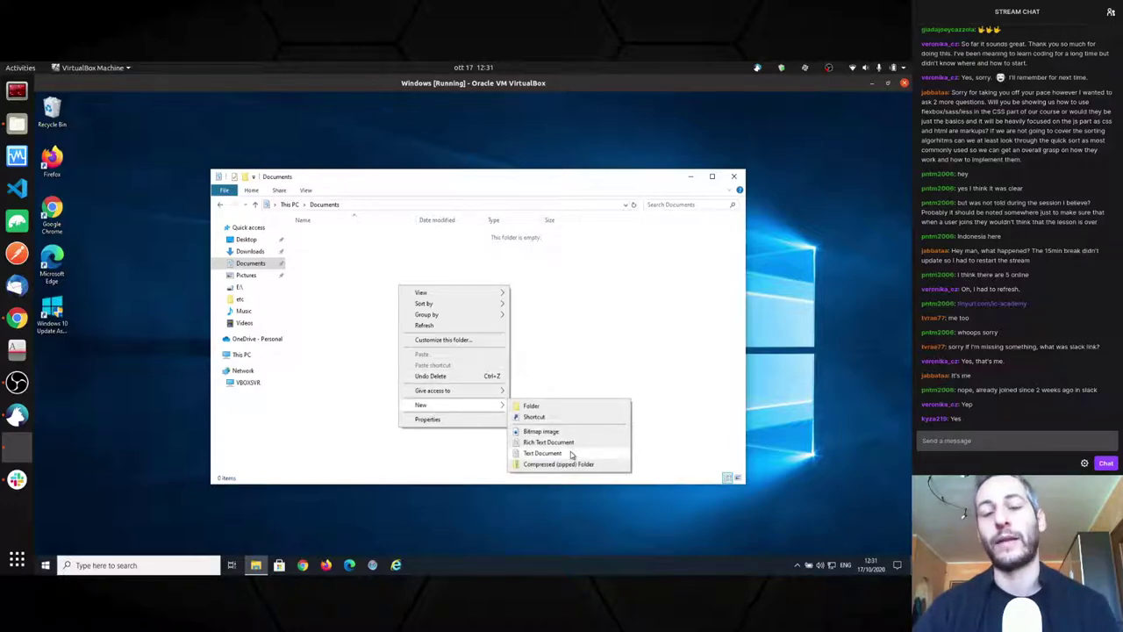
pyautogui.click(364, 350)
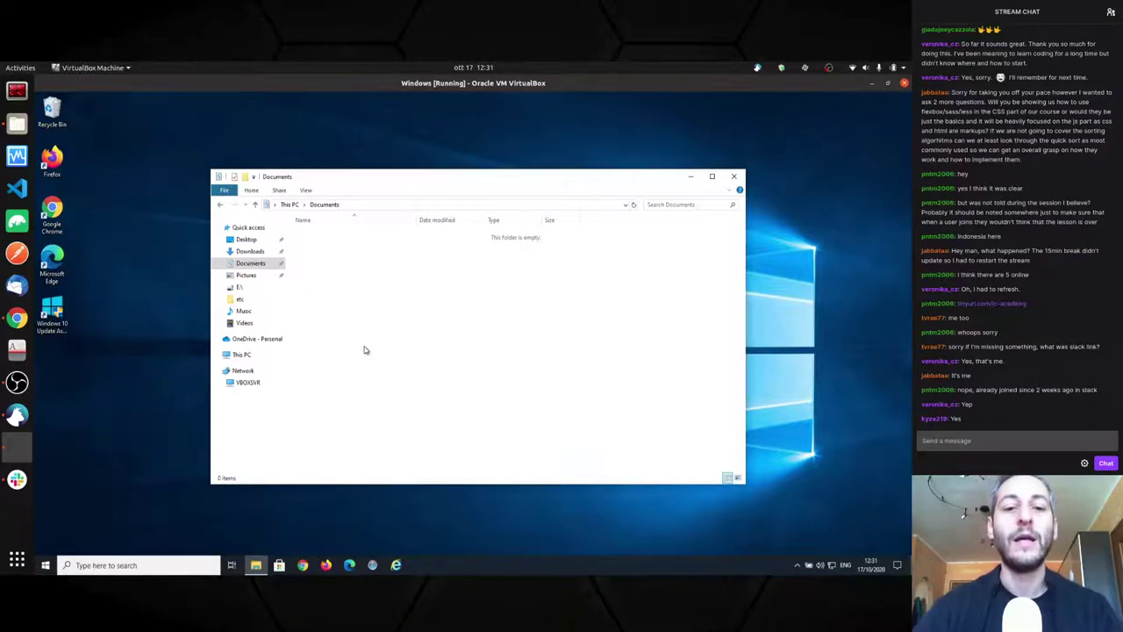
pyautogui.rightClick(367, 279)
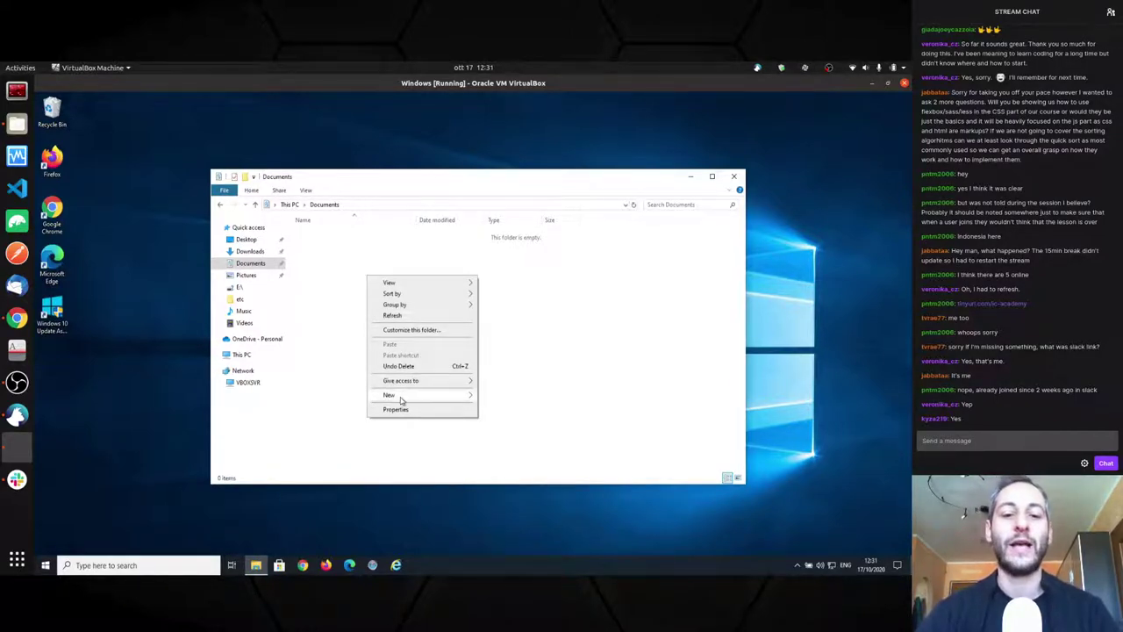
pyautogui.moveTo(403, 397)
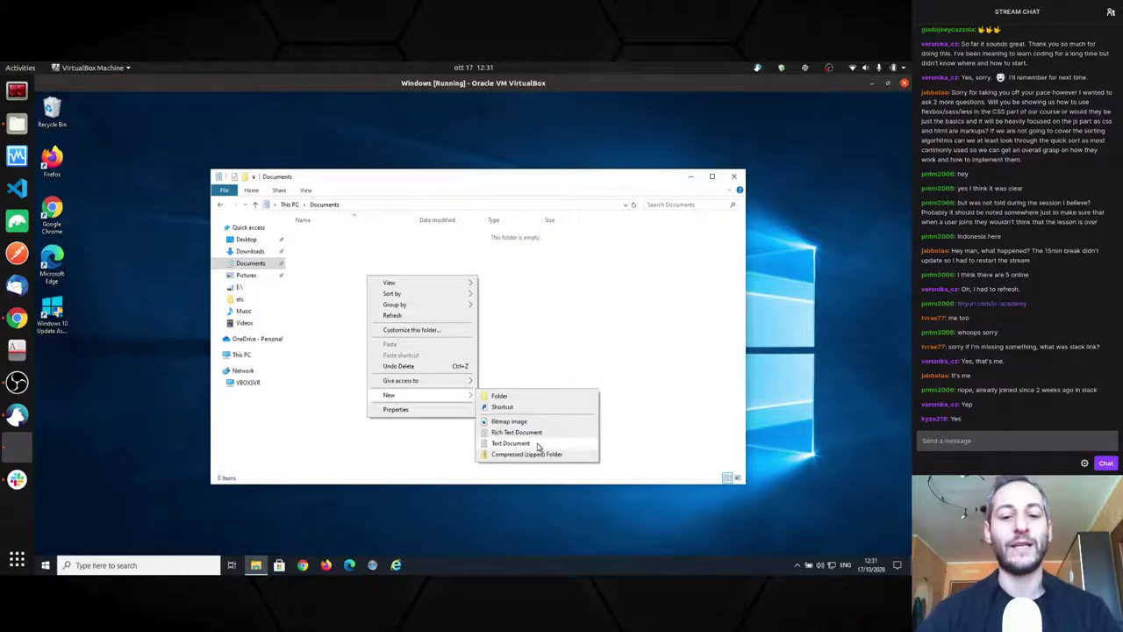
pyautogui.click(548, 321)
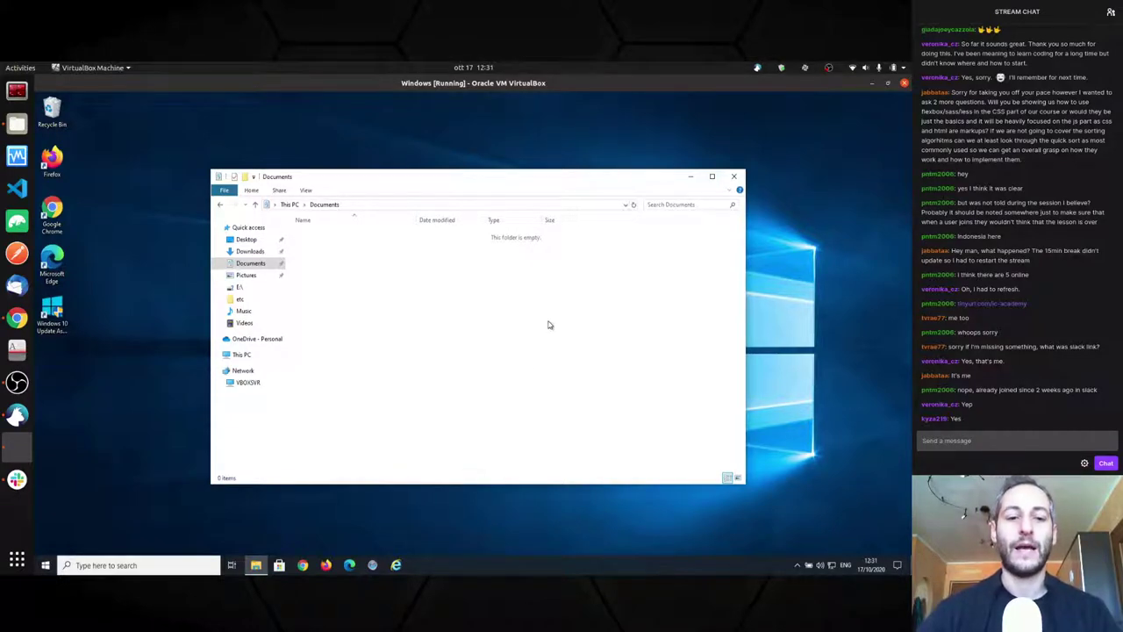
pyautogui.click(735, 177)
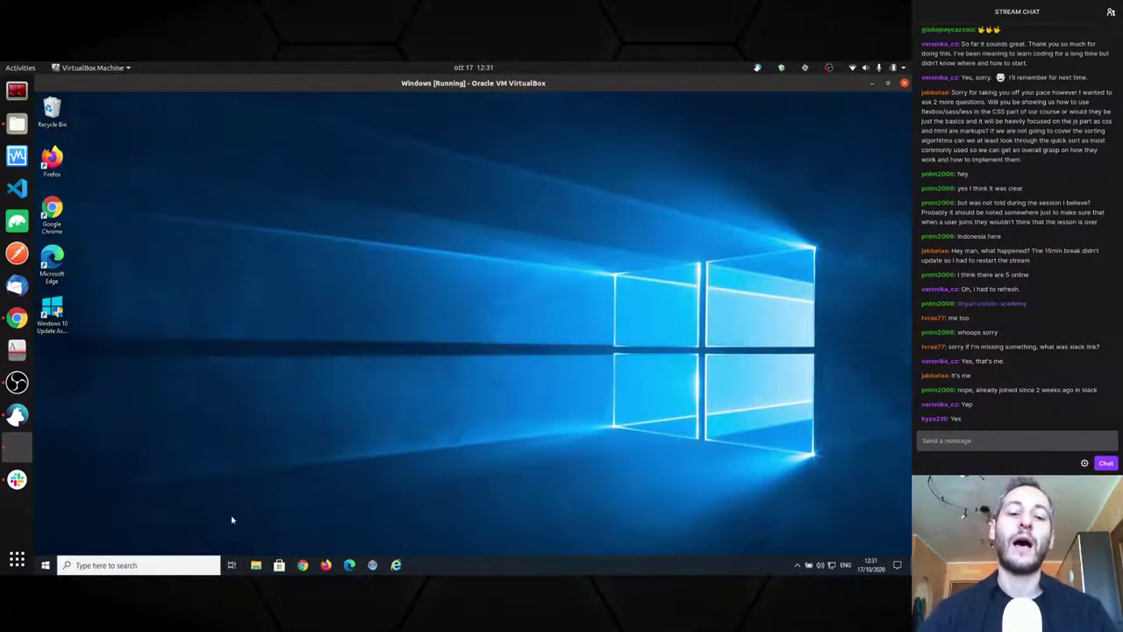
# Reopen File Explorer and go to the Documents folder from Quick access.
pyautogui.click(256, 566)
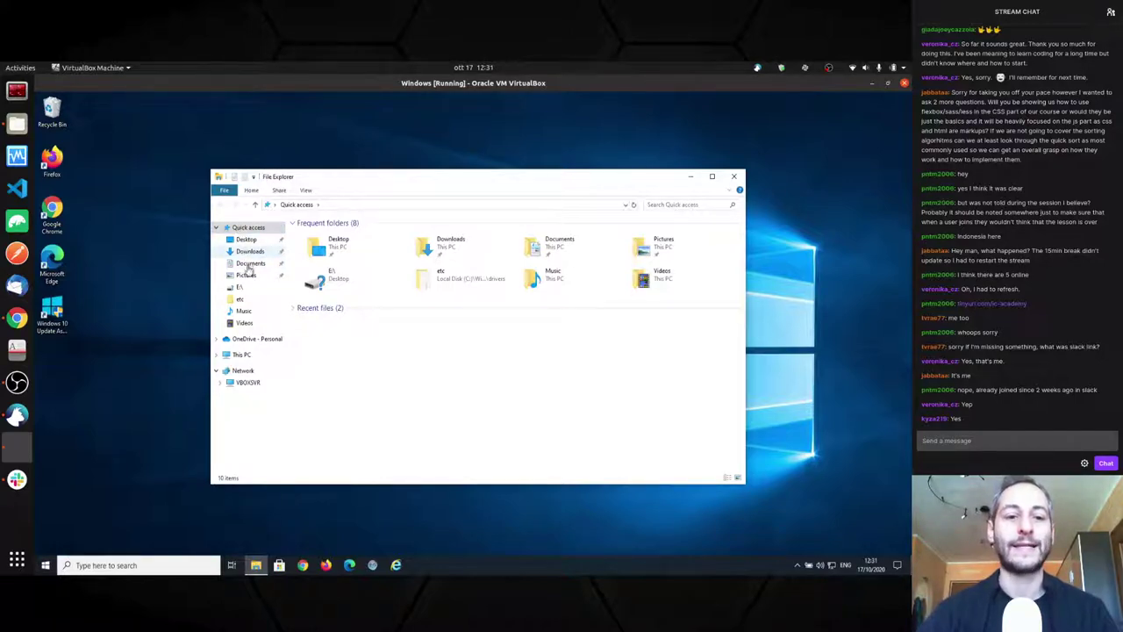
pyautogui.click(223, 354)
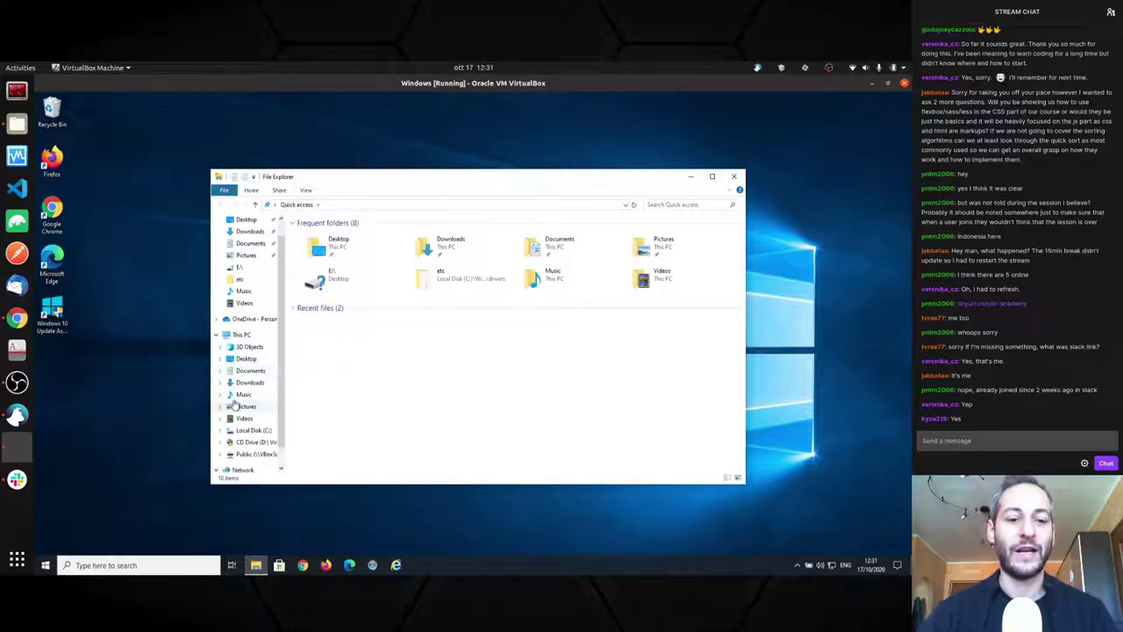
pyautogui.click(217, 334)
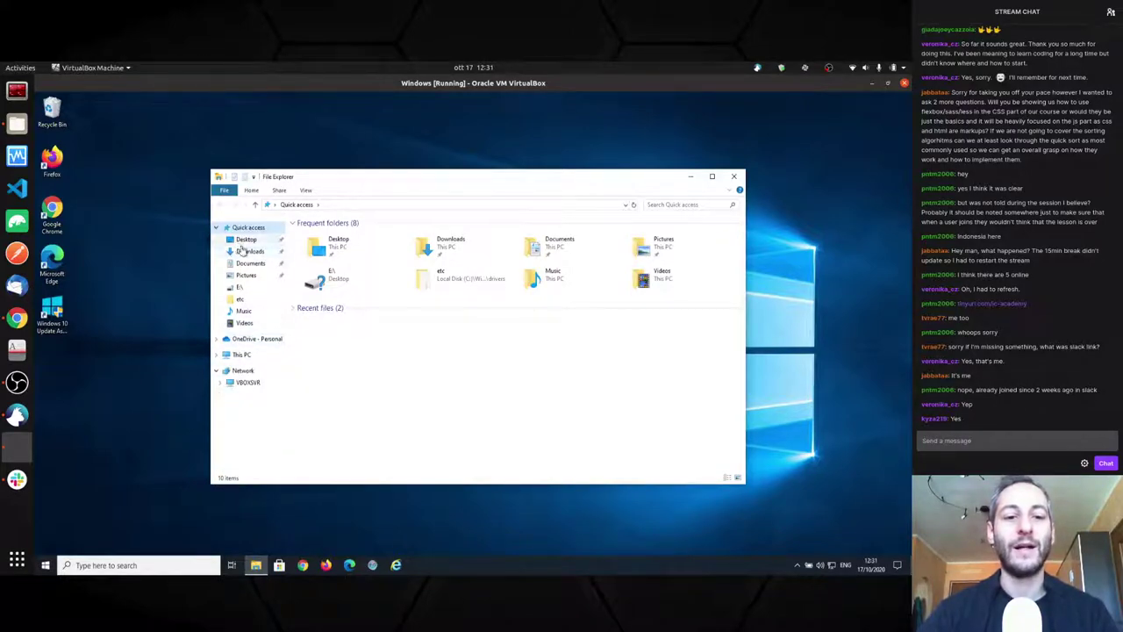
pyautogui.click(250, 263)
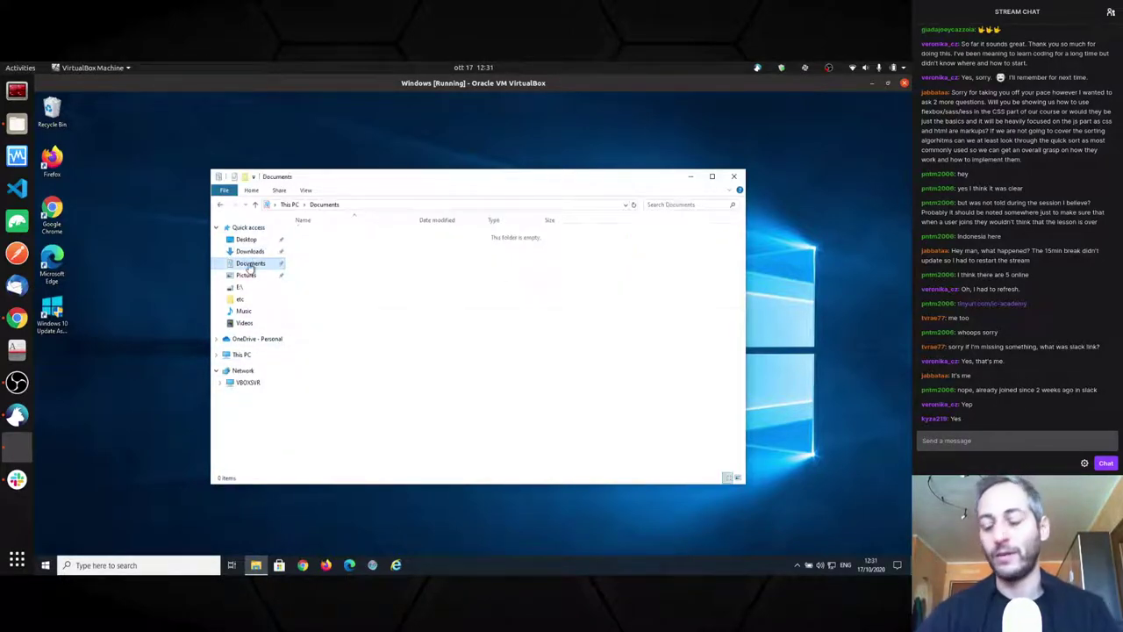
# Create a new text document named "hello world" in the Documents folder.
pyautogui.rightClick(382, 286)
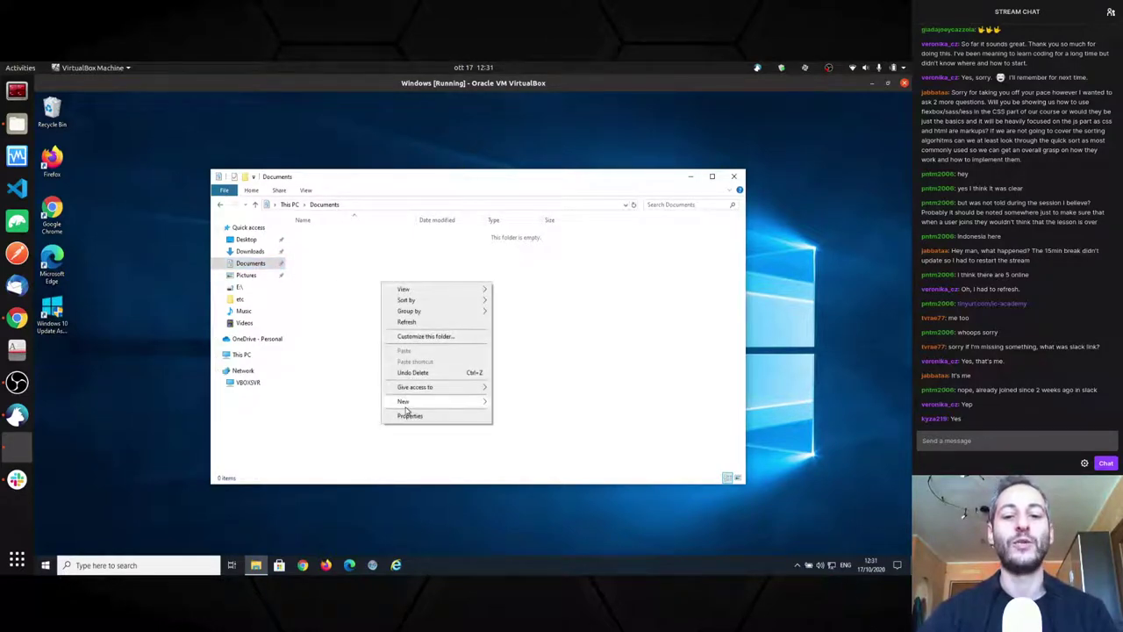
pyautogui.moveTo(463, 404)
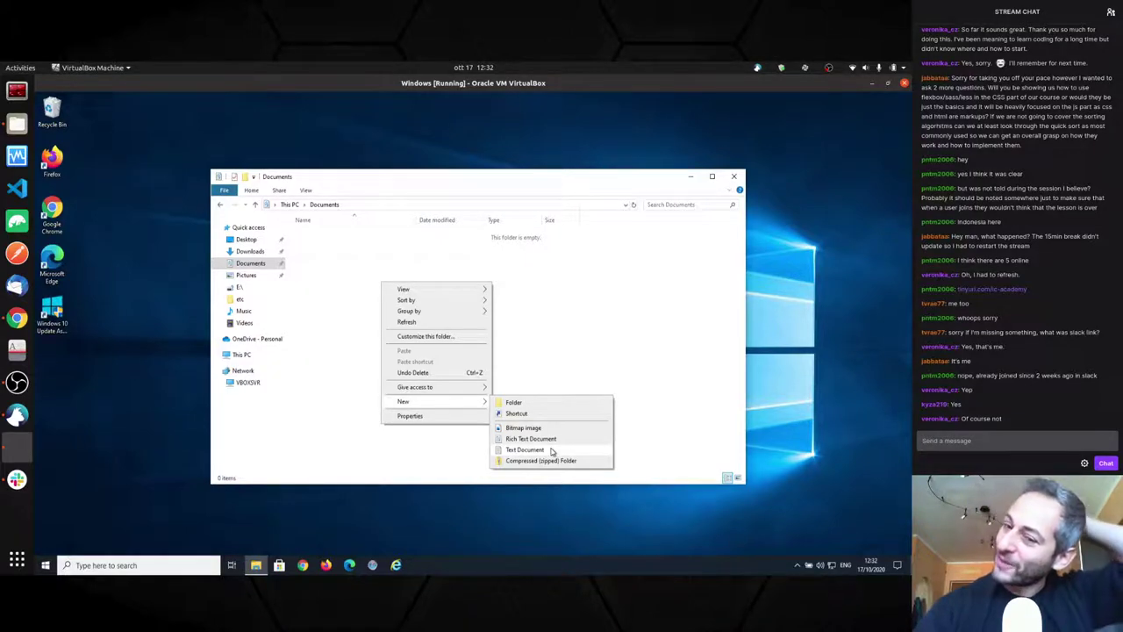
pyautogui.click(552, 451)
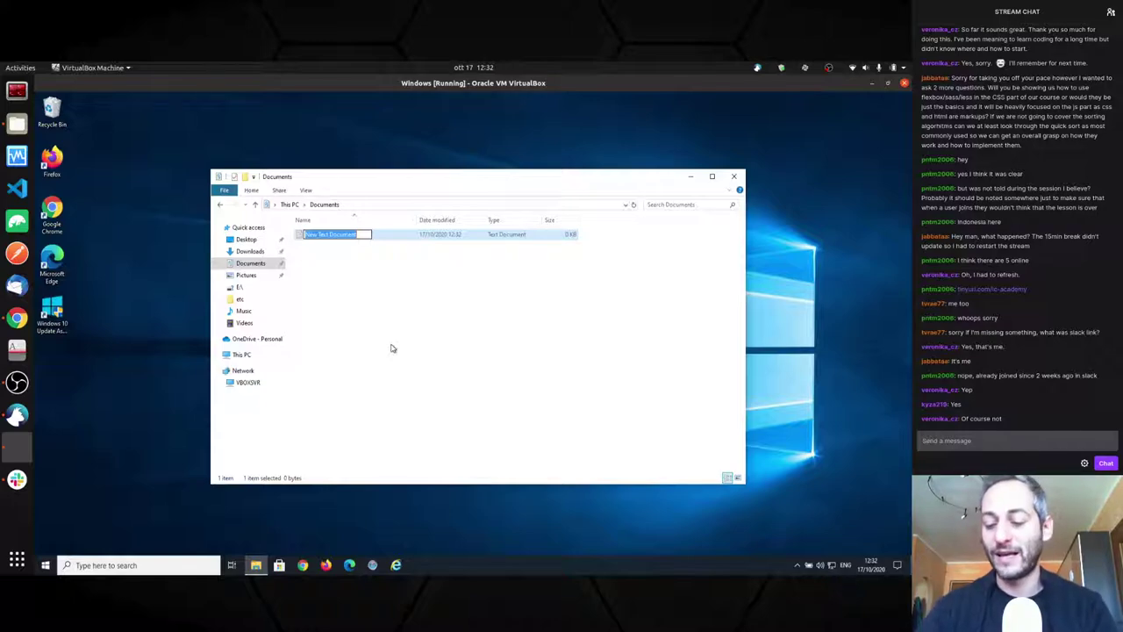
pyautogui.write('hello world')
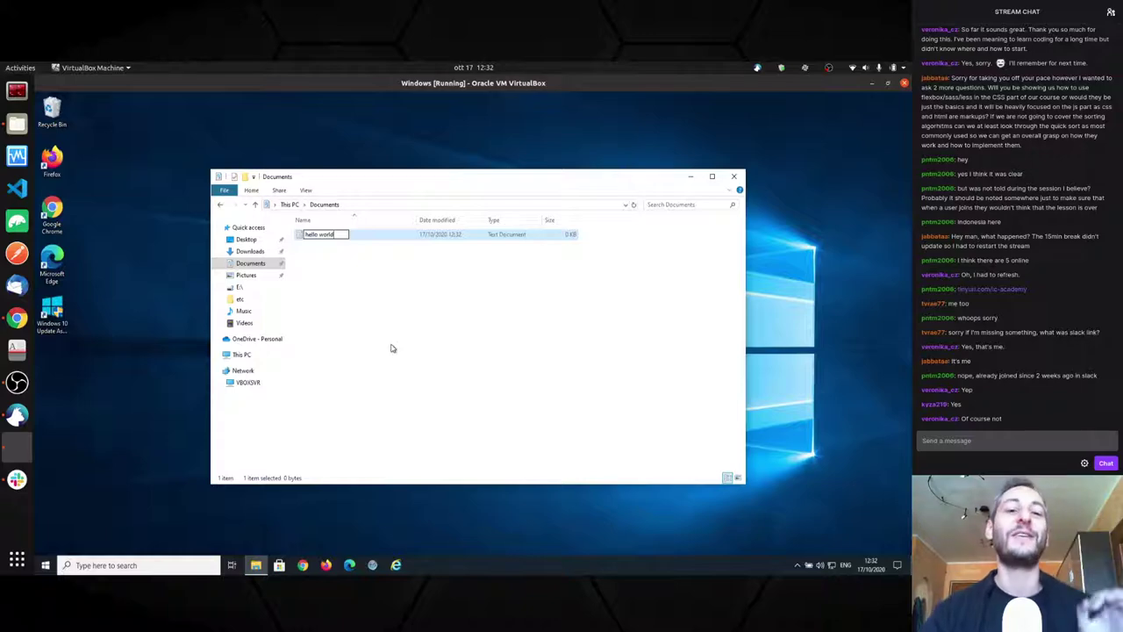
pyautogui.press('Return')
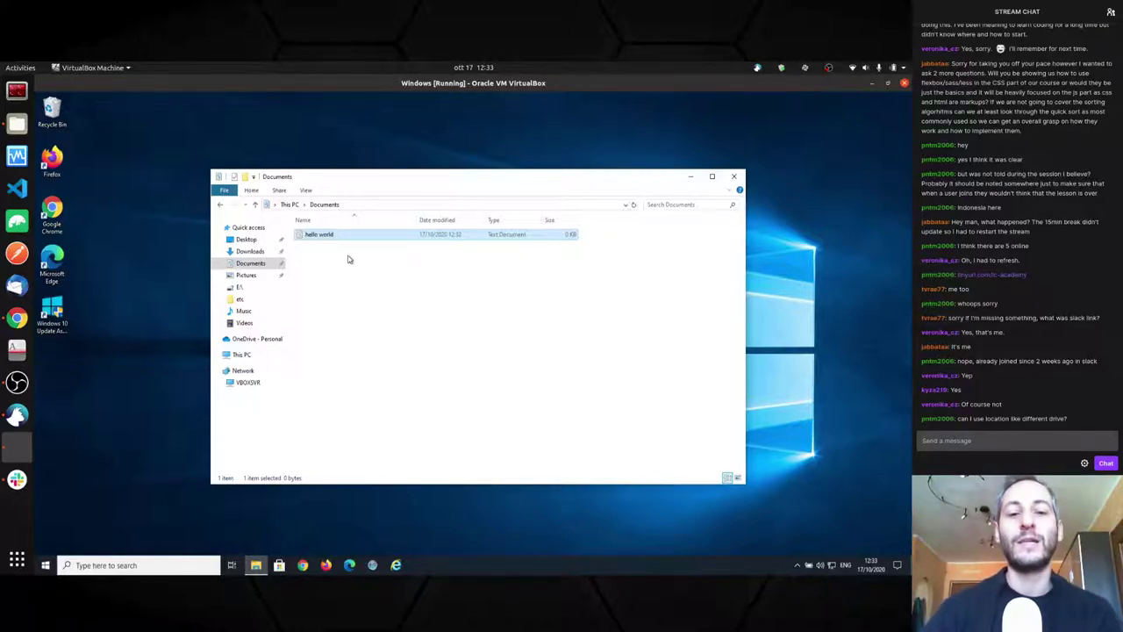
# Turn on the display of file name extensions and hidden items in File Explorer.
pyautogui.click(304, 191)
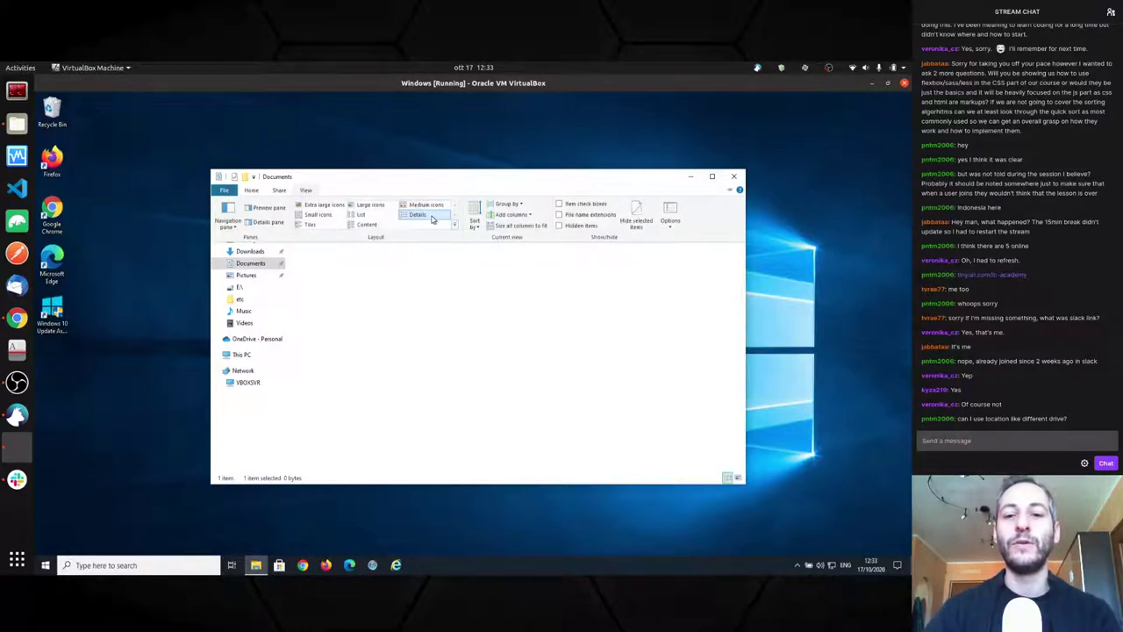
pyautogui.click(559, 218)
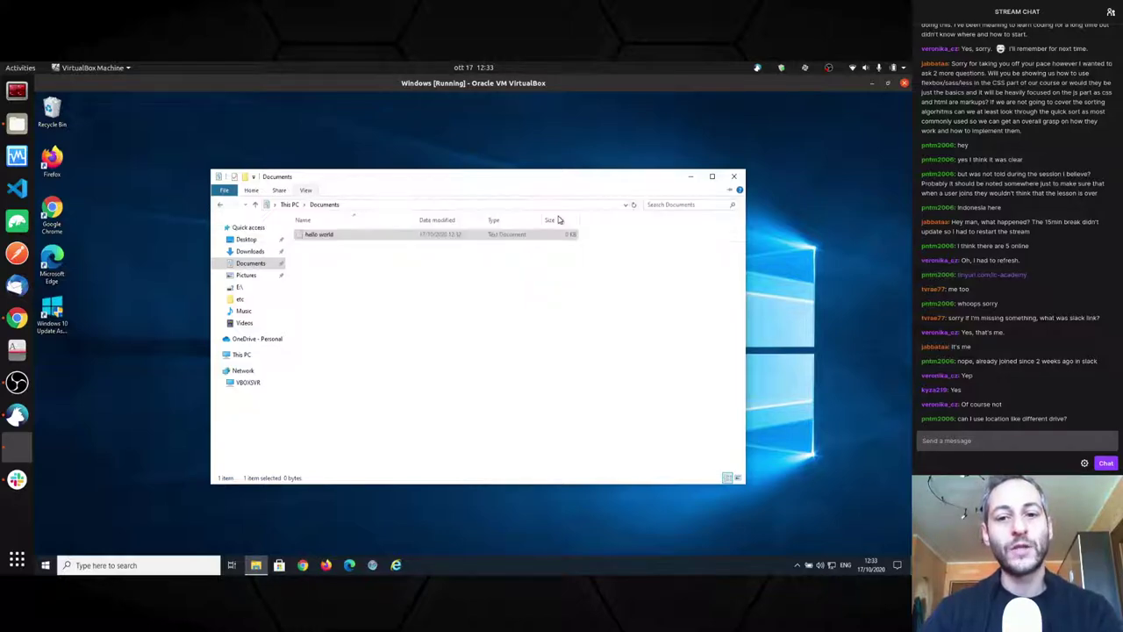
pyautogui.click(305, 191)
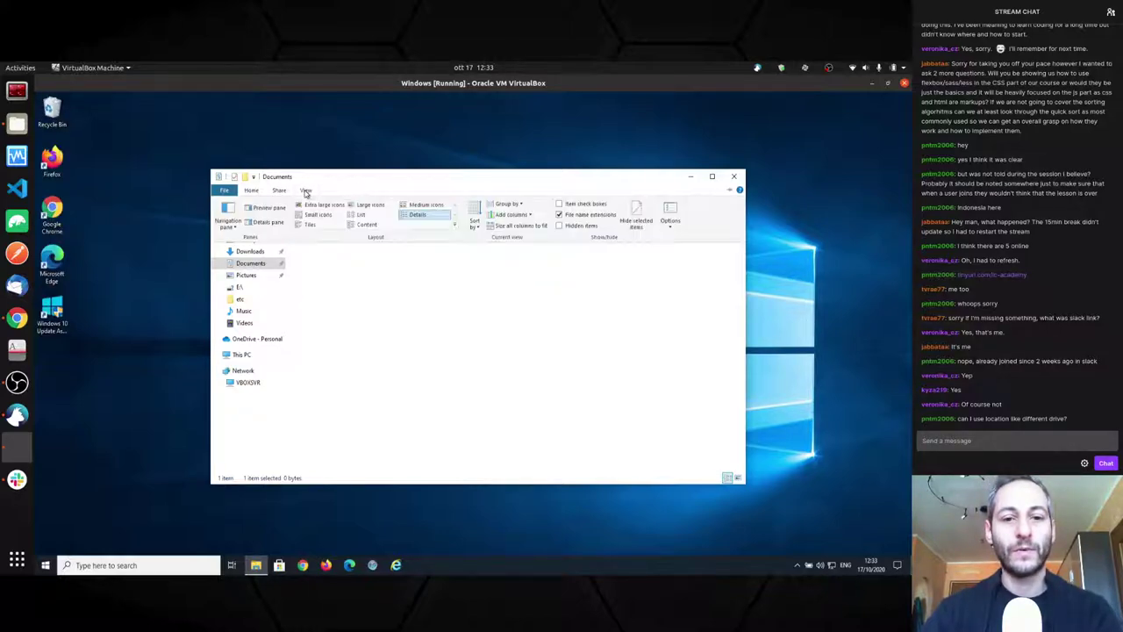
pyautogui.click(559, 215)
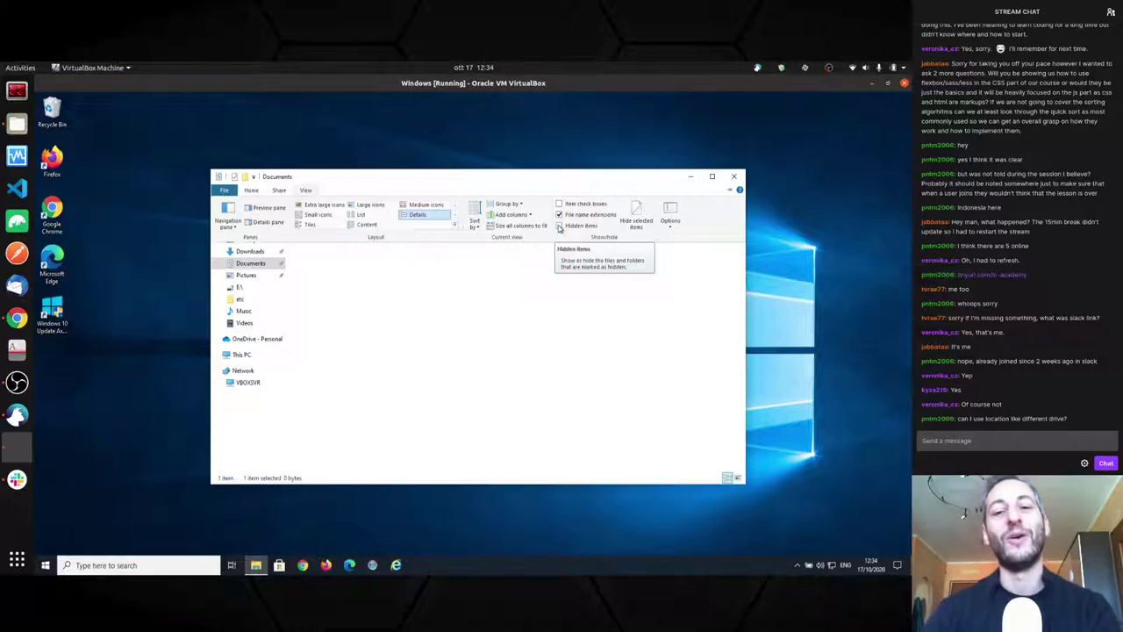
pyautogui.click(559, 227)
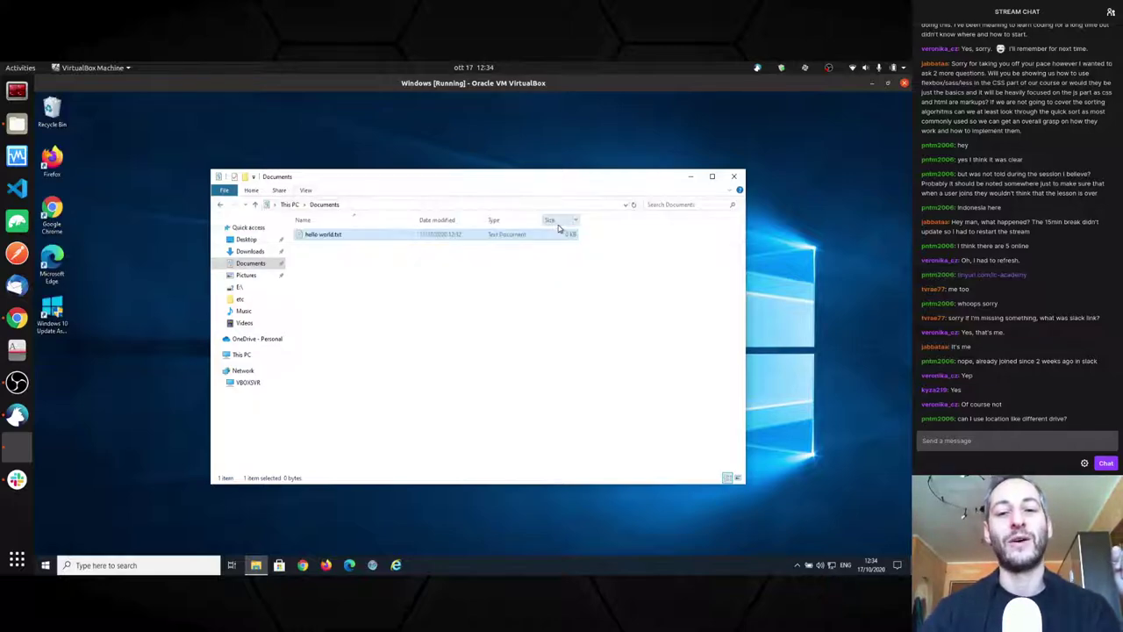
pyautogui.click(307, 190)
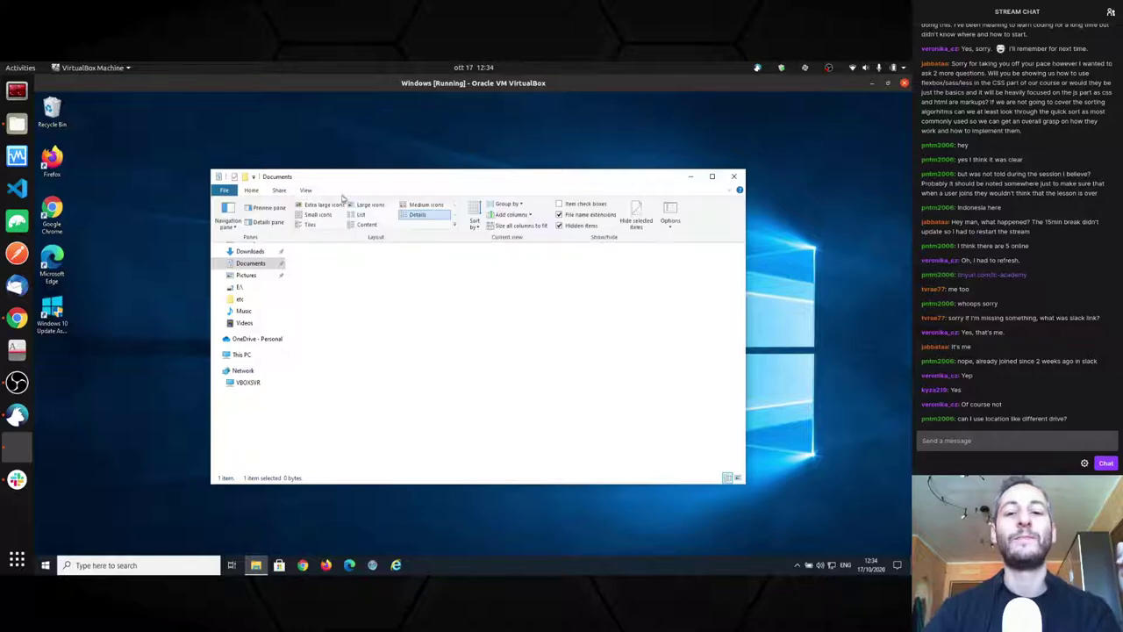
pyautogui.click(536, 288)
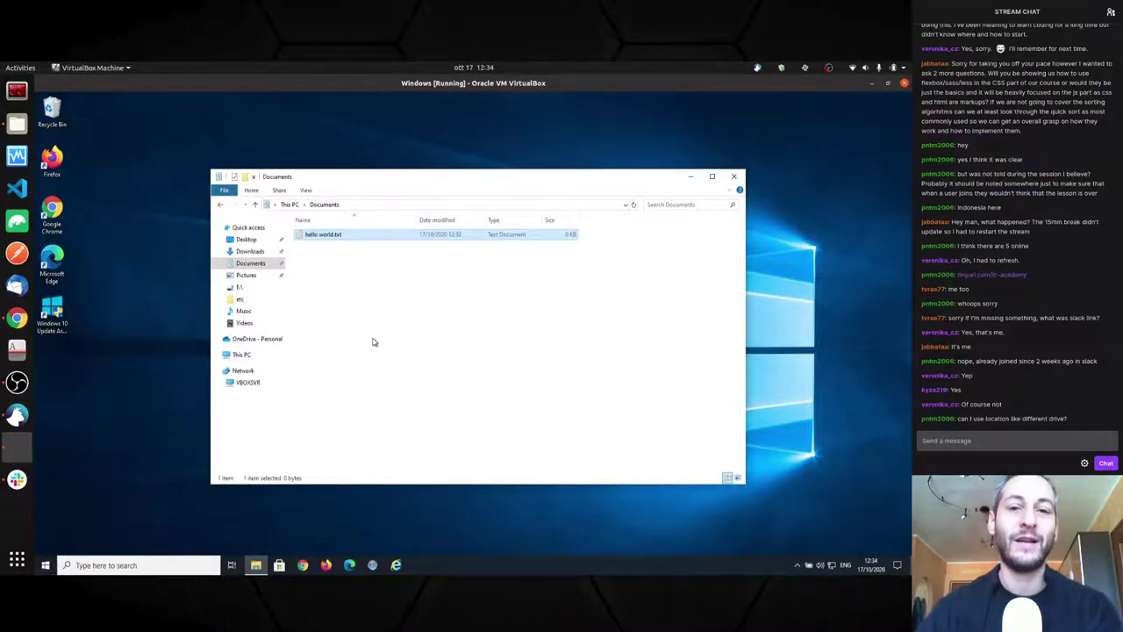
# Browse to the Users folder on Local Disk (C:) and turn off the display of hidden items.
pyautogui.click(245, 357)
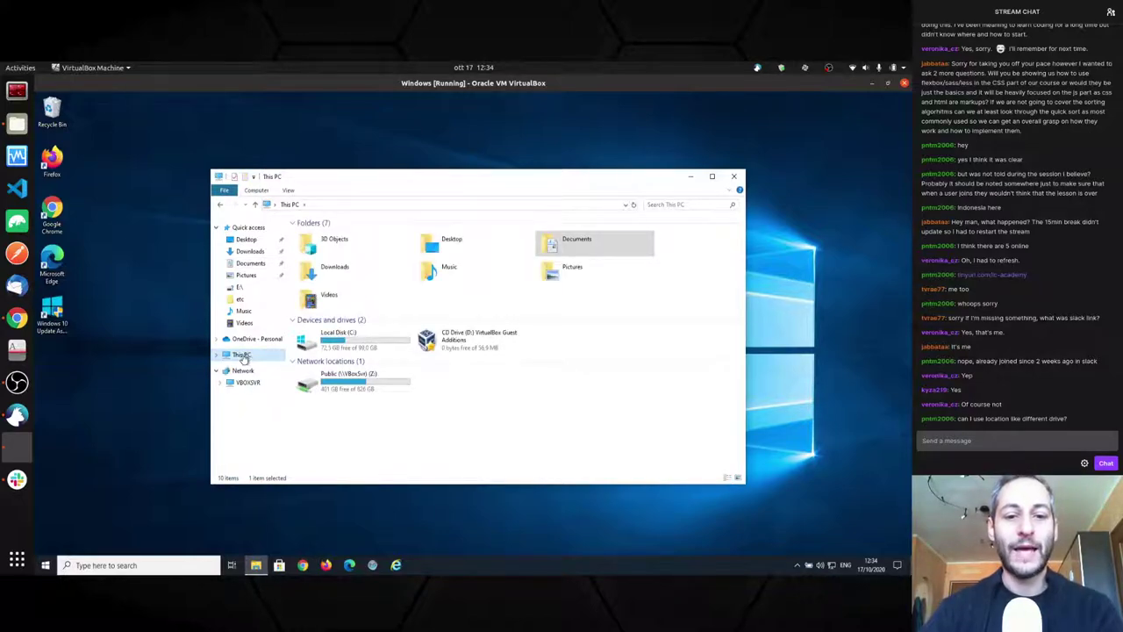
pyautogui.click(219, 355)
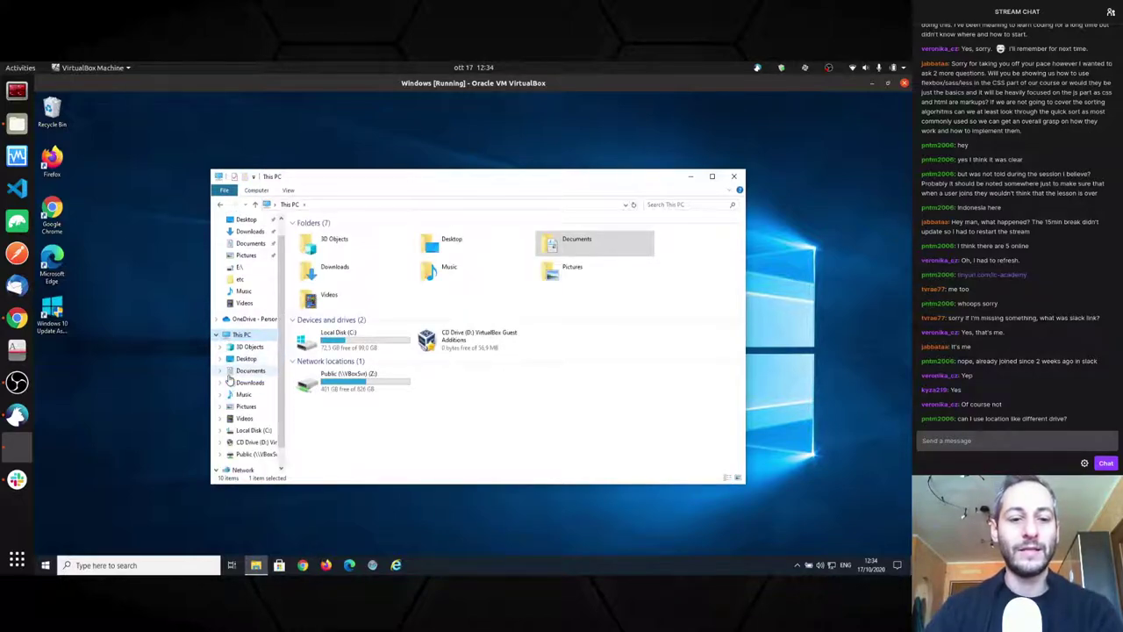
pyautogui.click(220, 430)
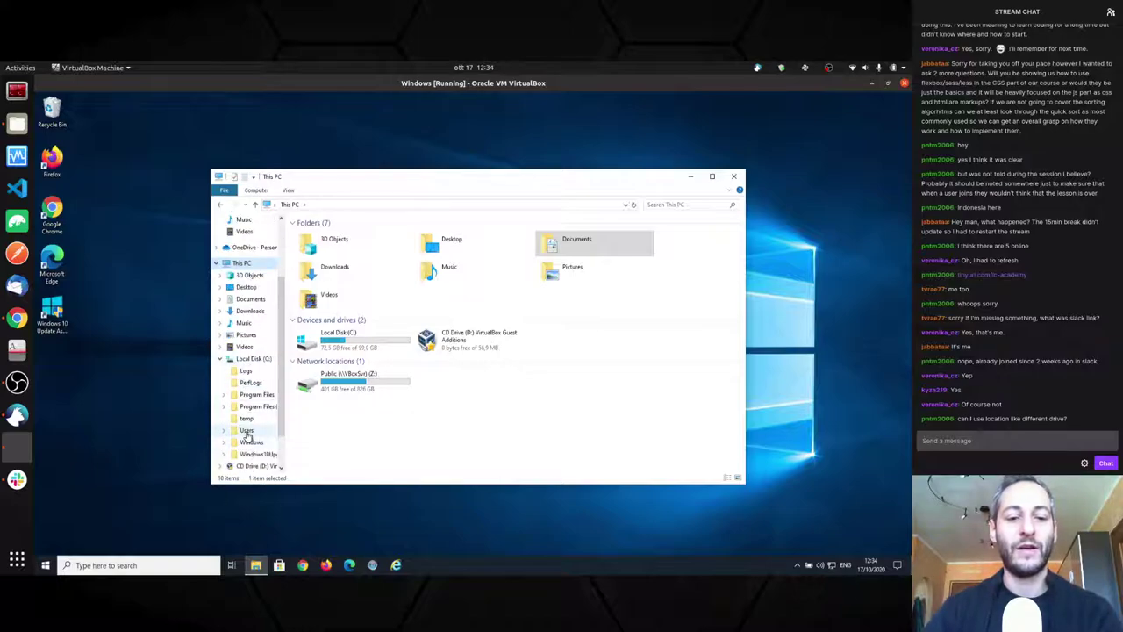
pyautogui.click(247, 431)
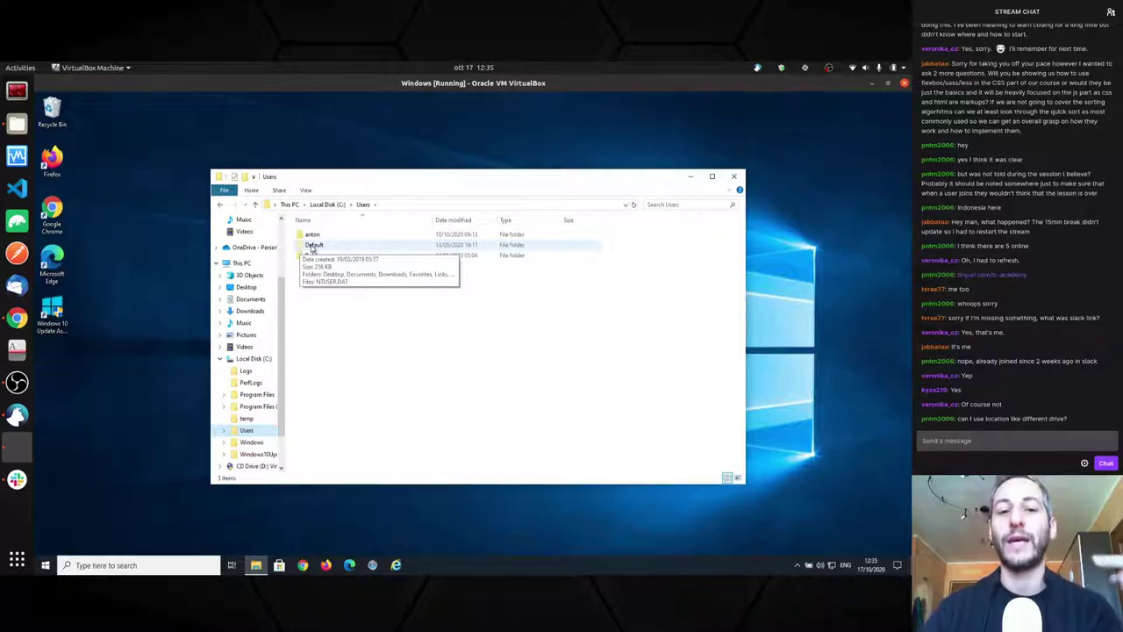
pyautogui.click(305, 191)
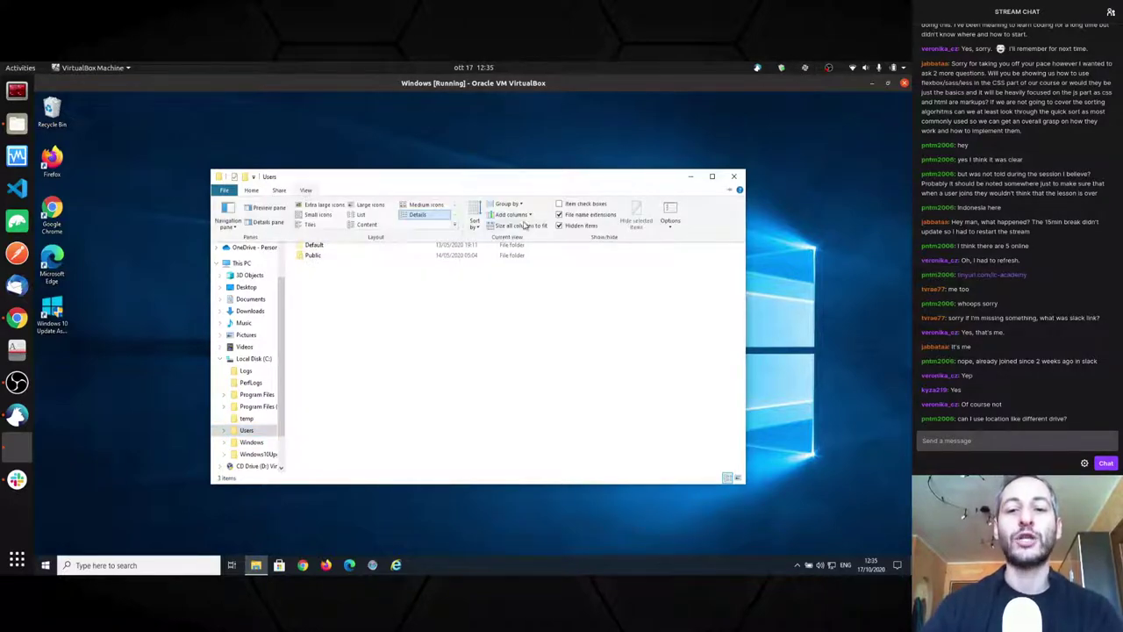
pyautogui.click(356, 285)
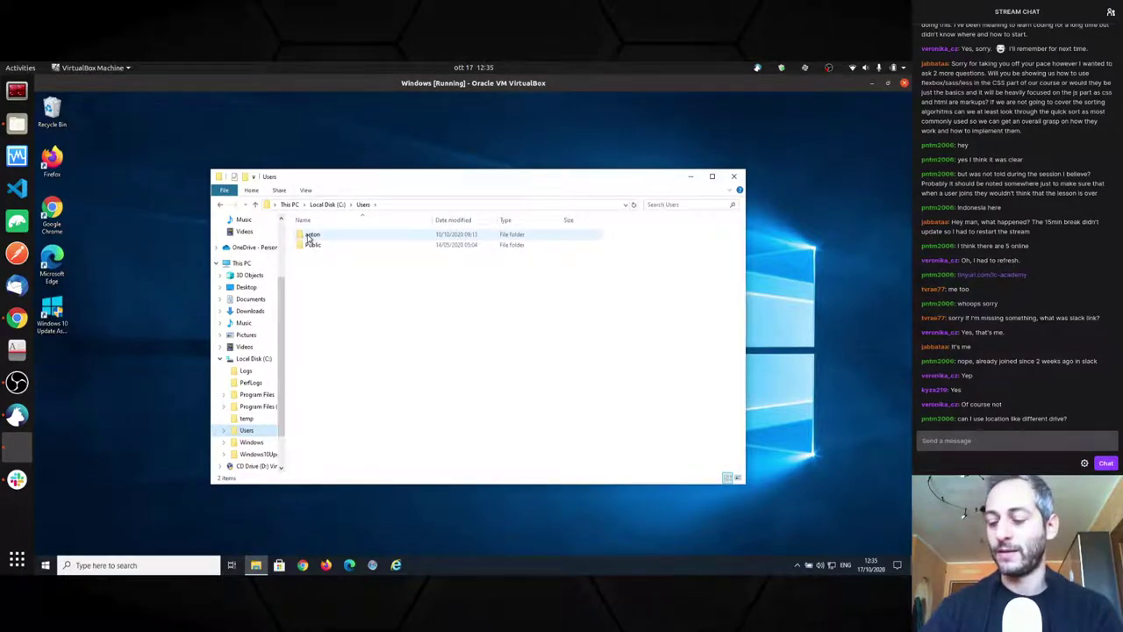
# Turn the display of hidden items back on for the Users folder and return to the Documents folder.
pyautogui.click(306, 190)
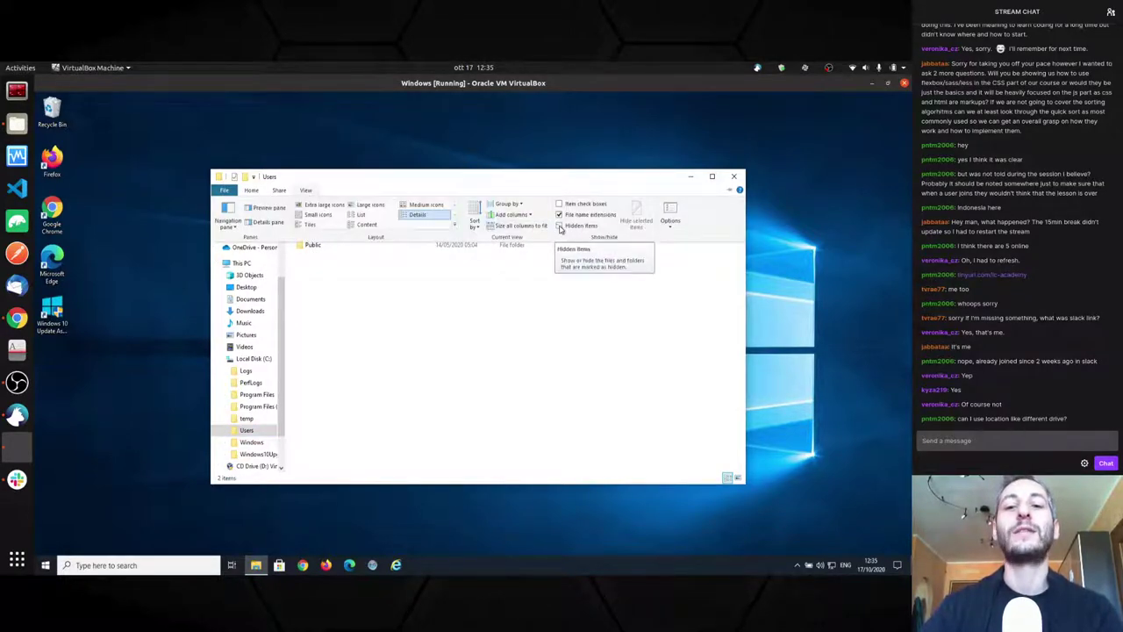
pyautogui.click(575, 226)
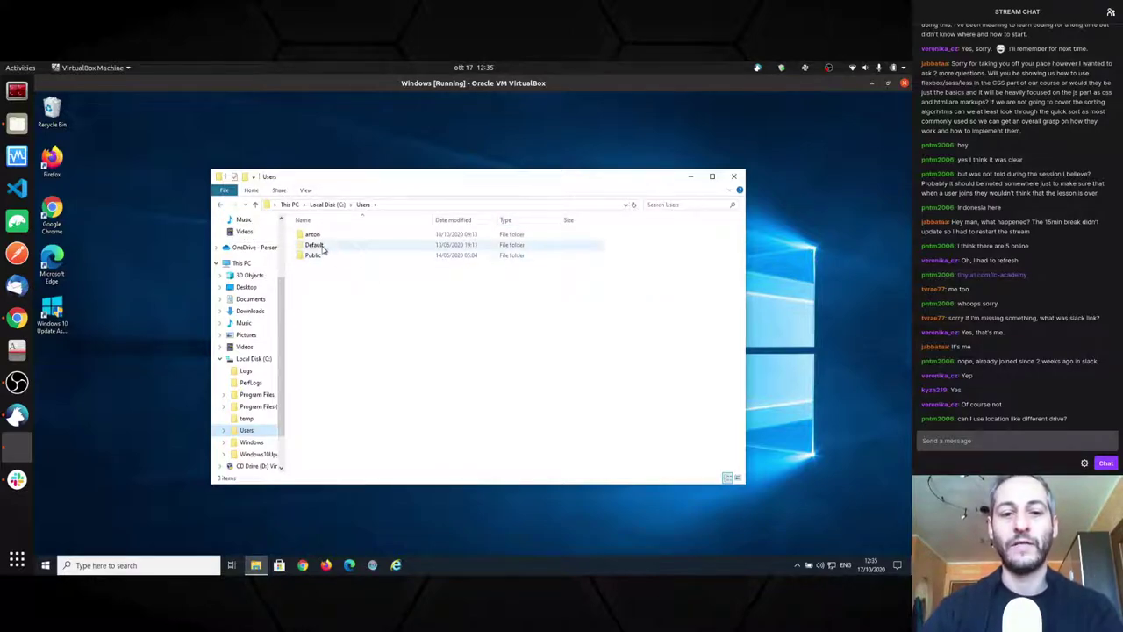
pyautogui.click(250, 299)
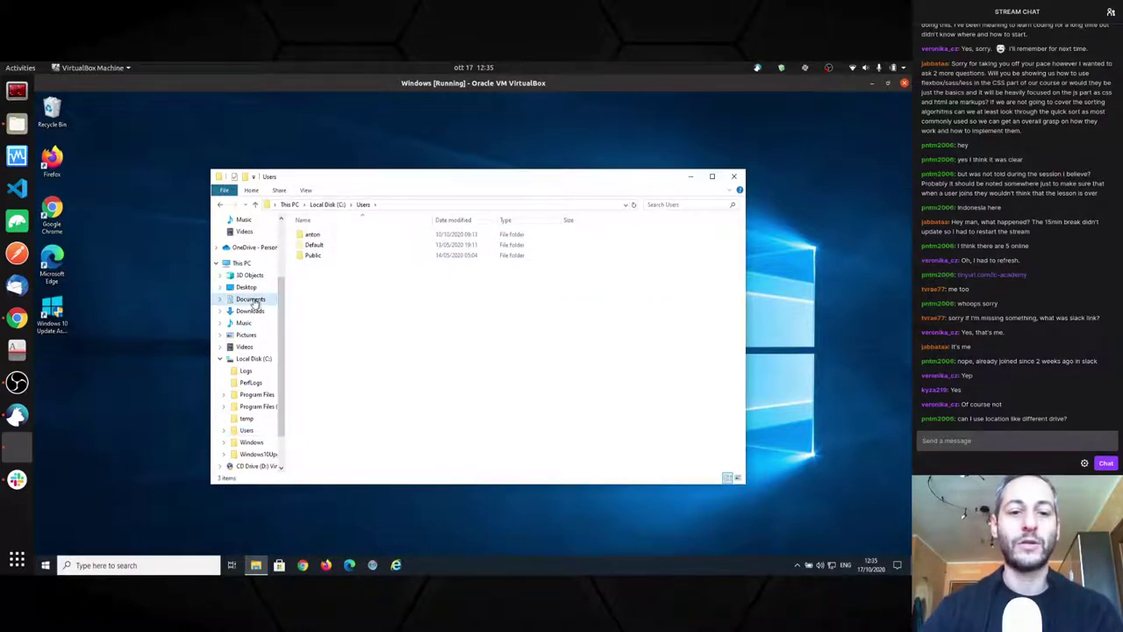
pyautogui.click(322, 239)
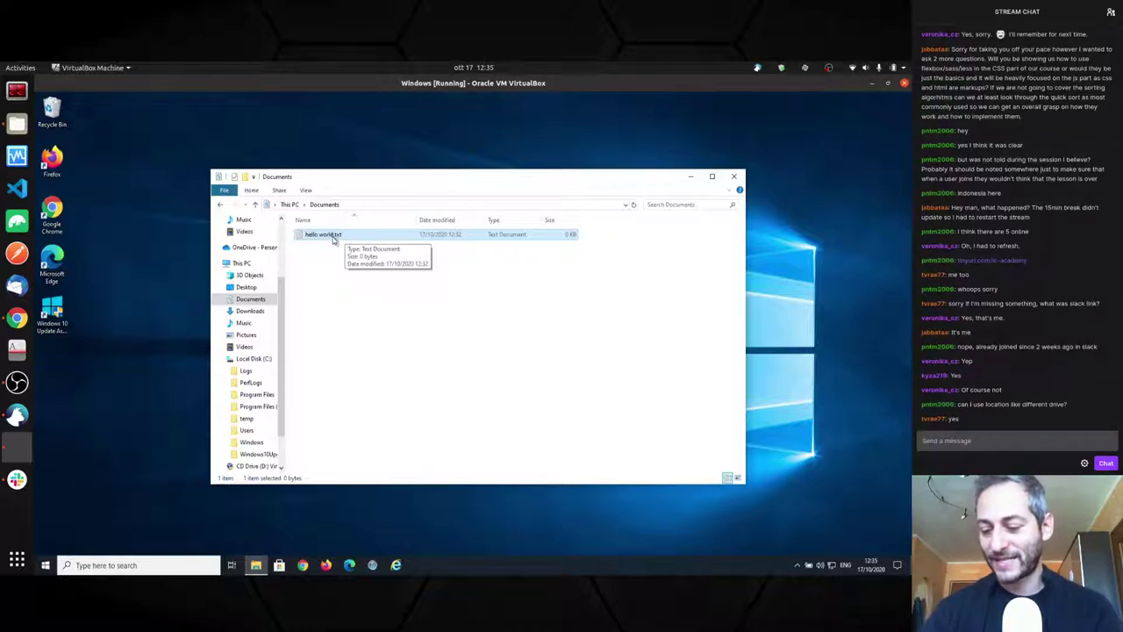
pyautogui.click(356, 326)
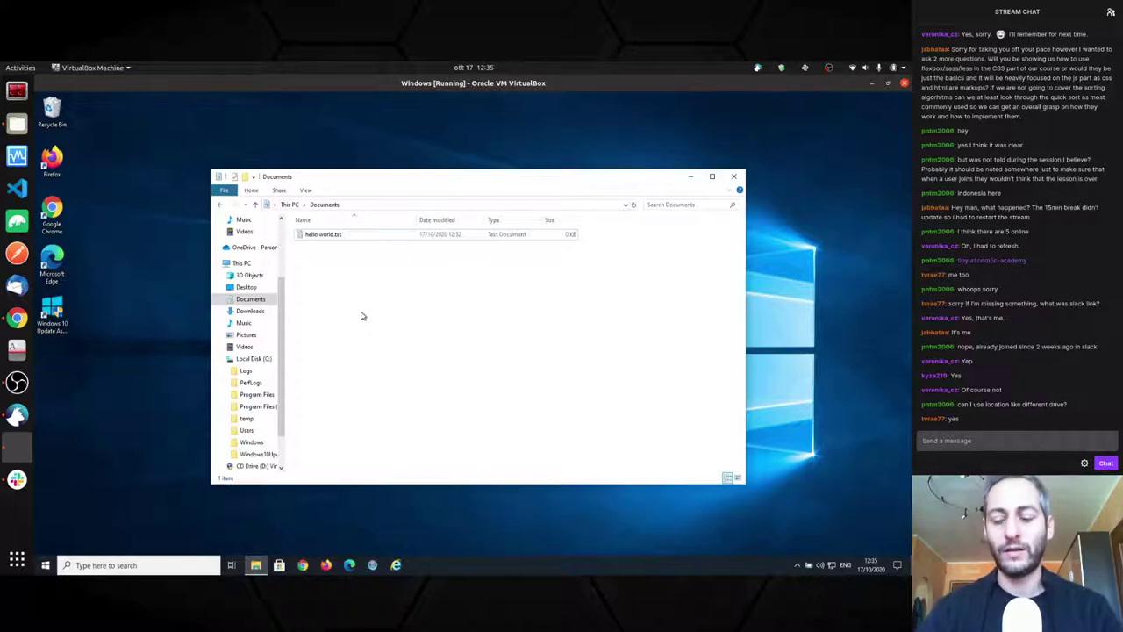
pyautogui.click(318, 235)
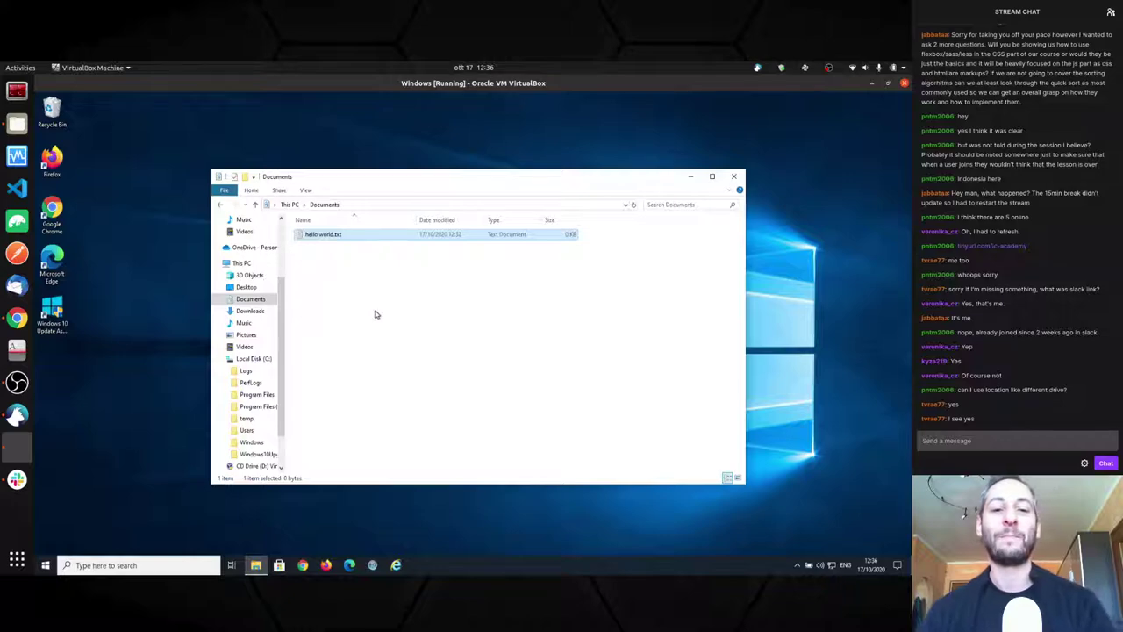
pyautogui.click(401, 313)
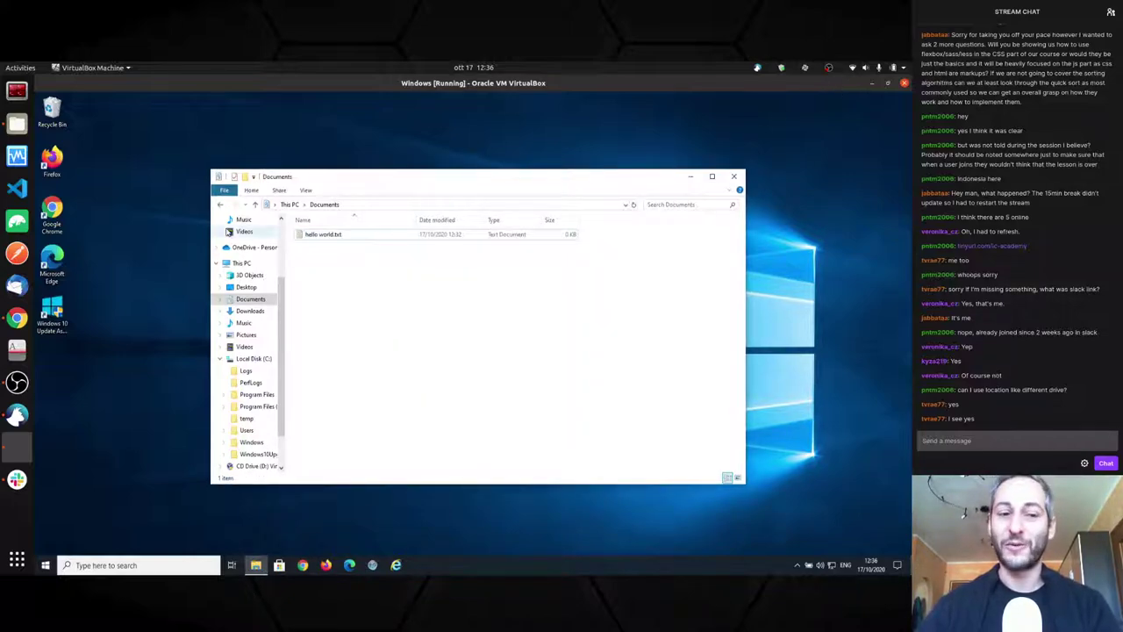
# Switch to Google Chrome, present the "Practice Time" slide of the 00-introduction presentation, and return to the Windows virtual machine.
pyautogui.click(16, 318)
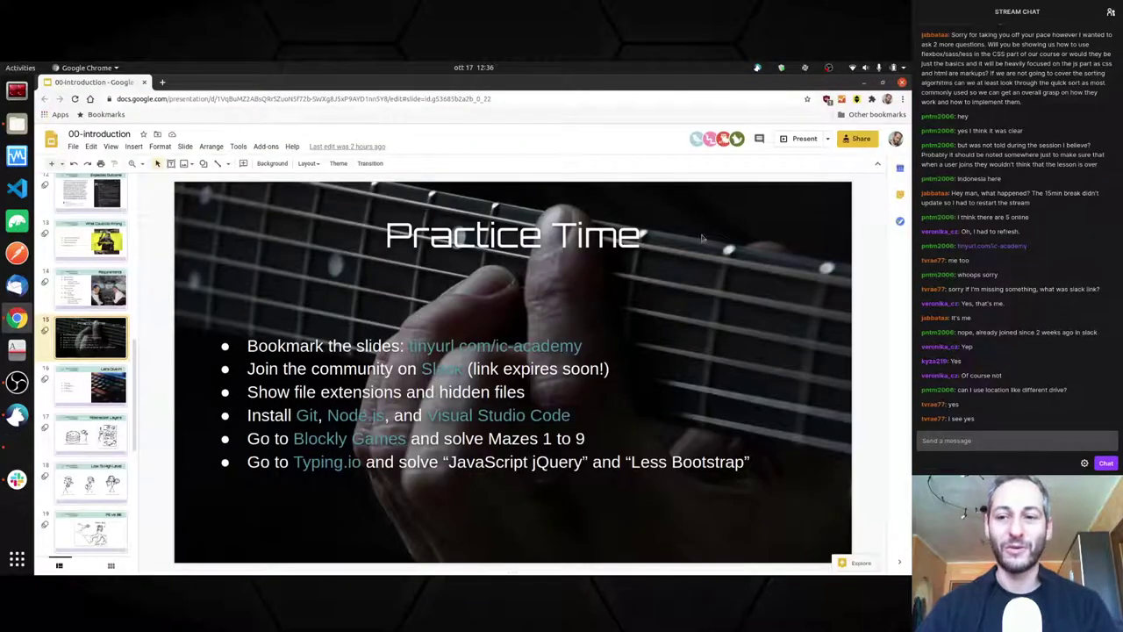
pyautogui.click(787, 141)
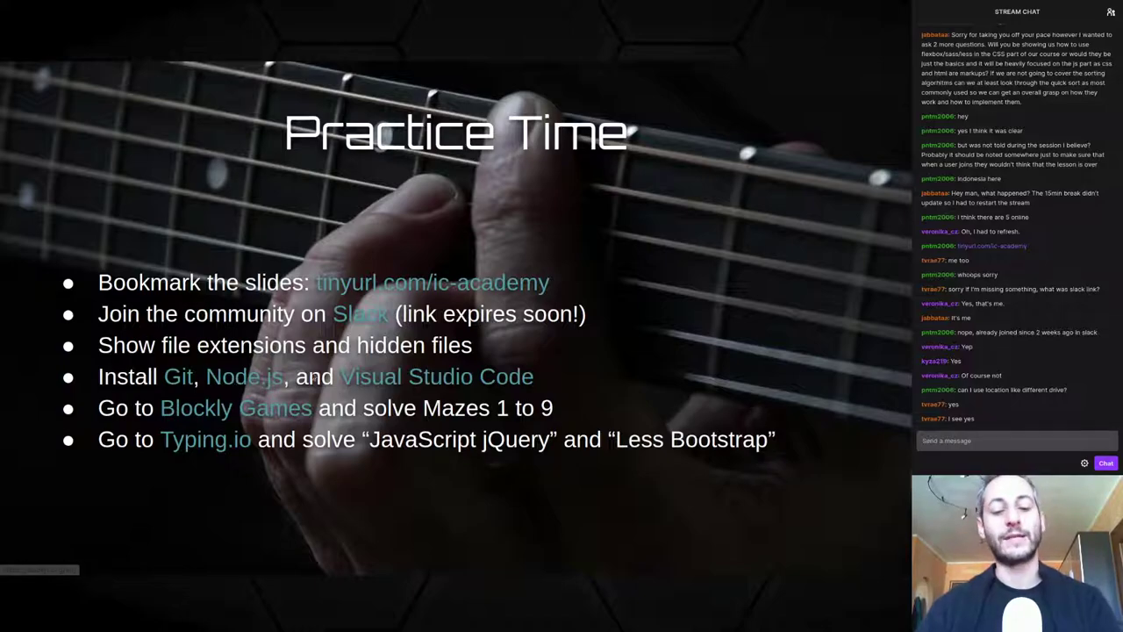
pyautogui.hotkey('alt', 'Tab')
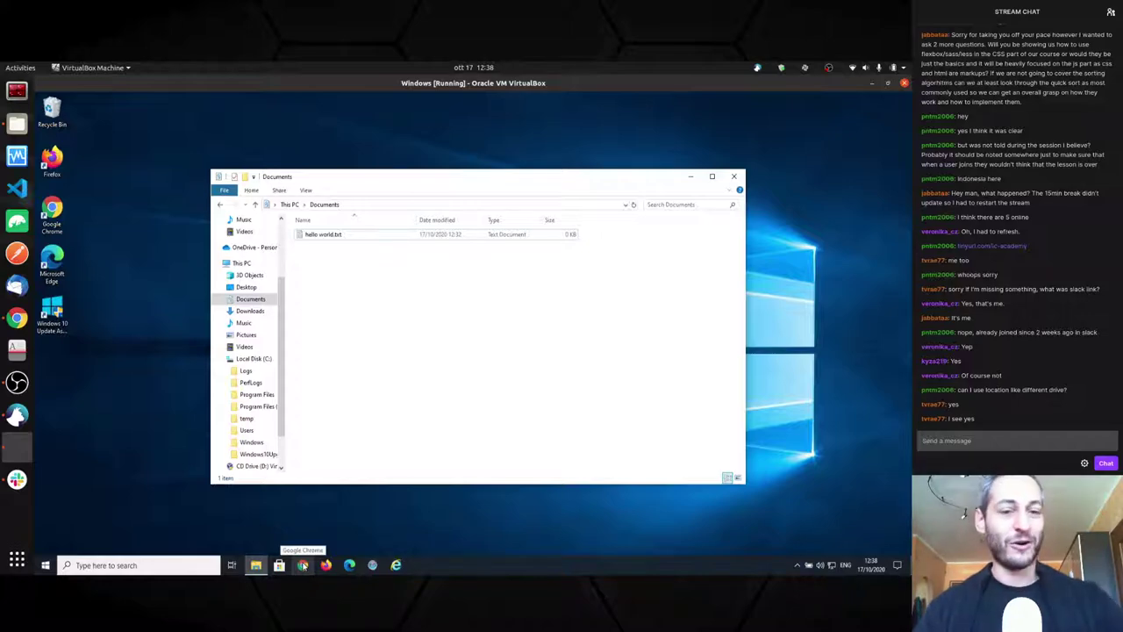
# Open Google Chrome in the virtual machine, search Google for "git" and open the git-scm.com website.
pyautogui.click(302, 565)
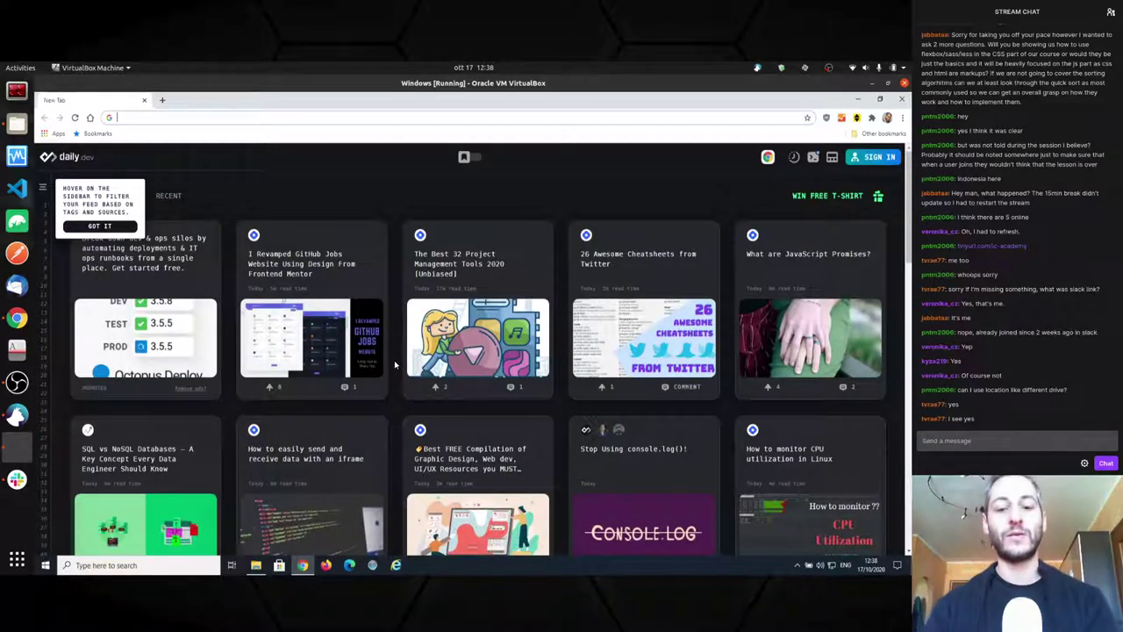
pyautogui.write('git')
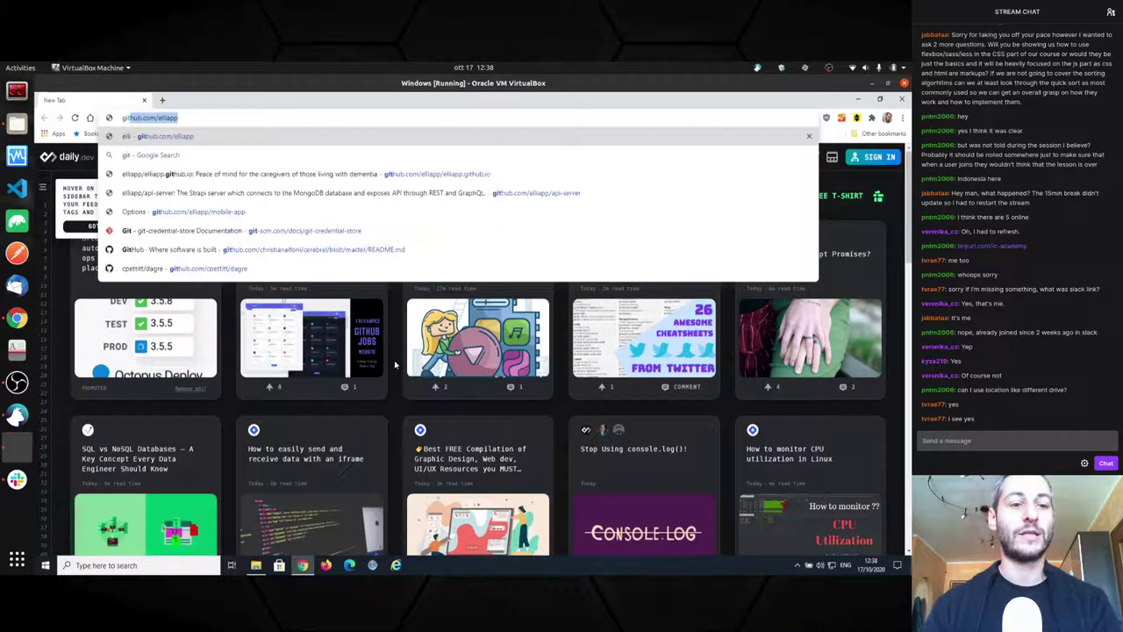
pyautogui.press('Return')
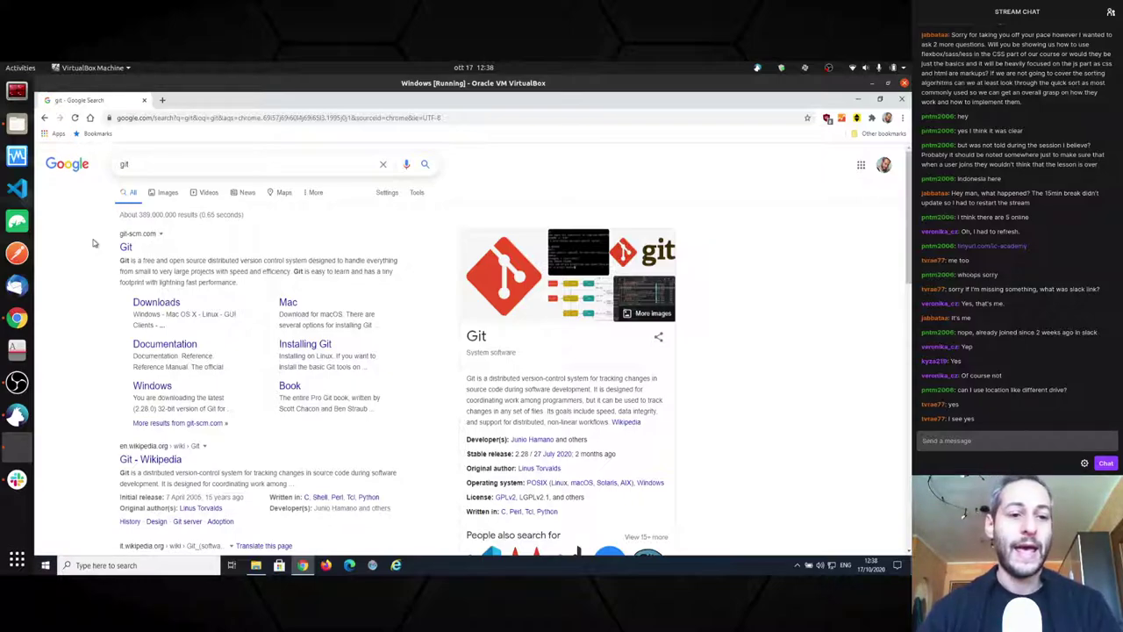
pyautogui.click(127, 246)
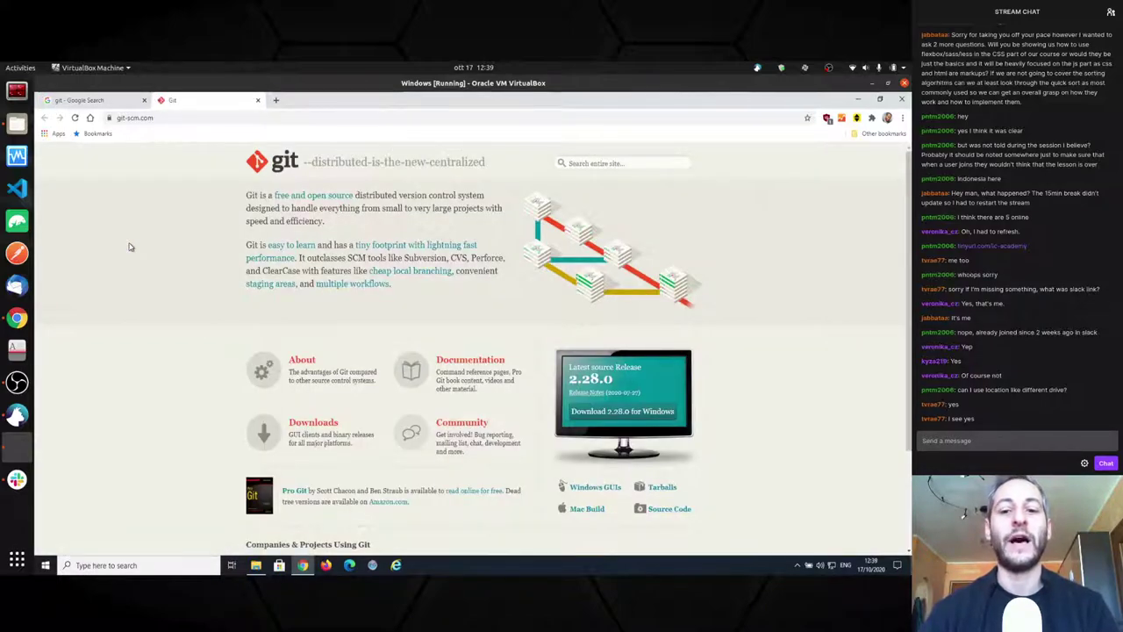
# Download the Git 2.28.0 64-bit installer for Windows to the Downloads folder and launch it, allowing it to make changes to the device.
pyautogui.click(614, 413)
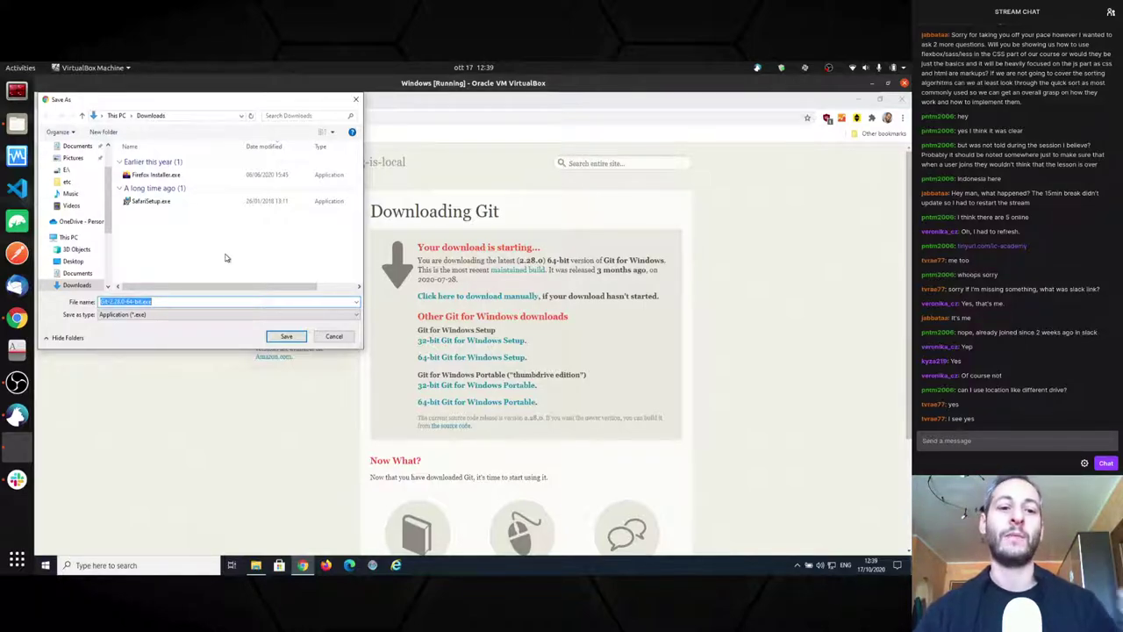
pyautogui.click(286, 339)
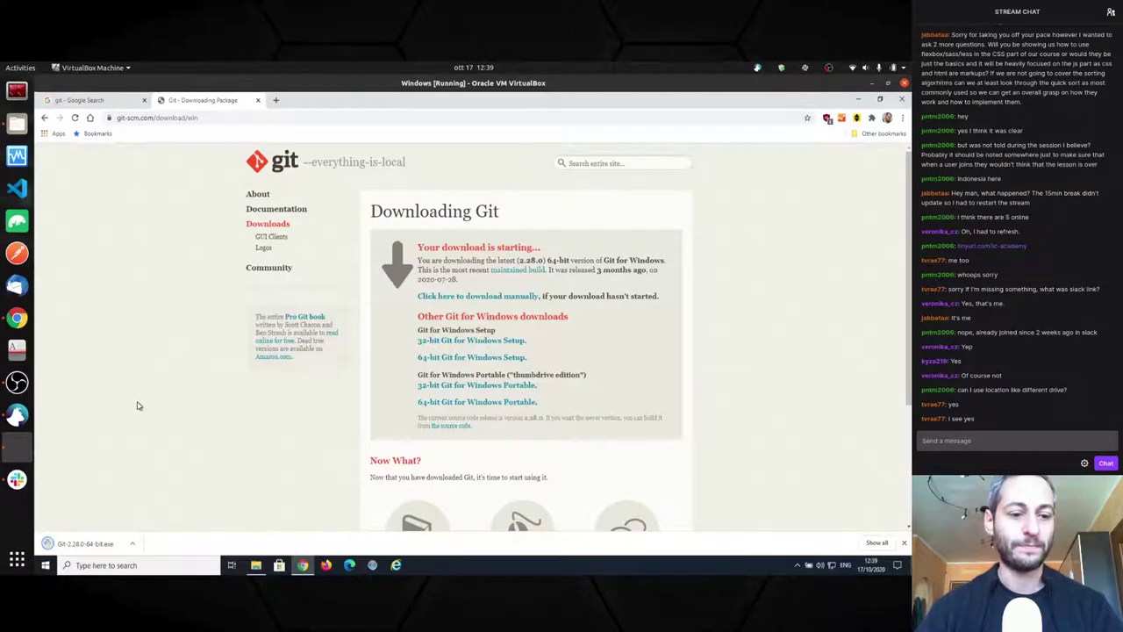
pyautogui.click(97, 543)
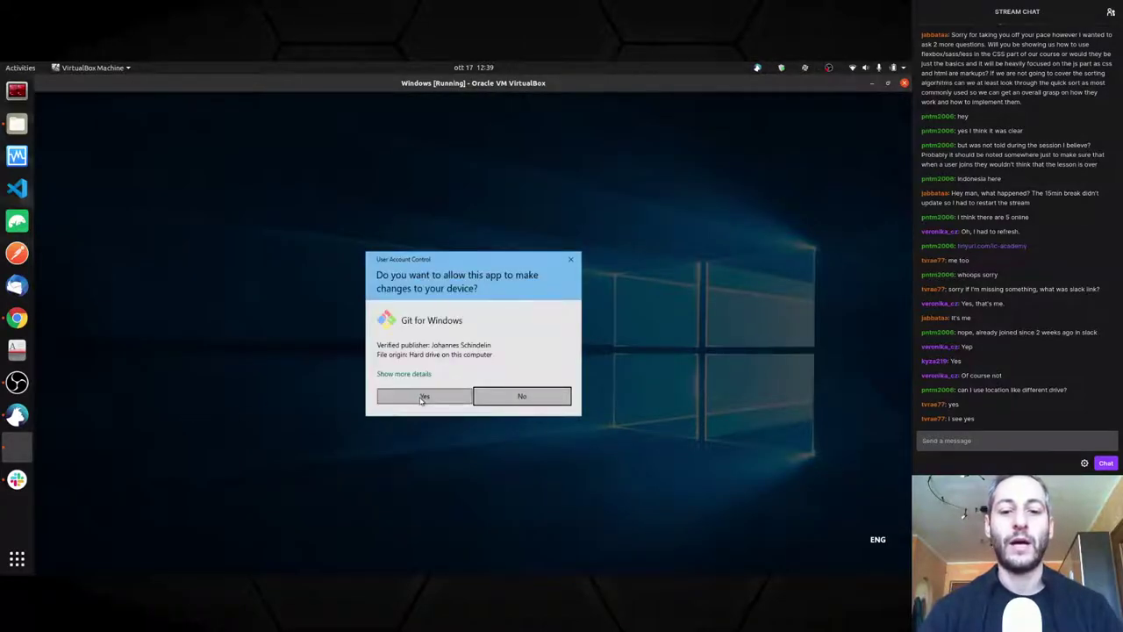
pyautogui.click(423, 400)
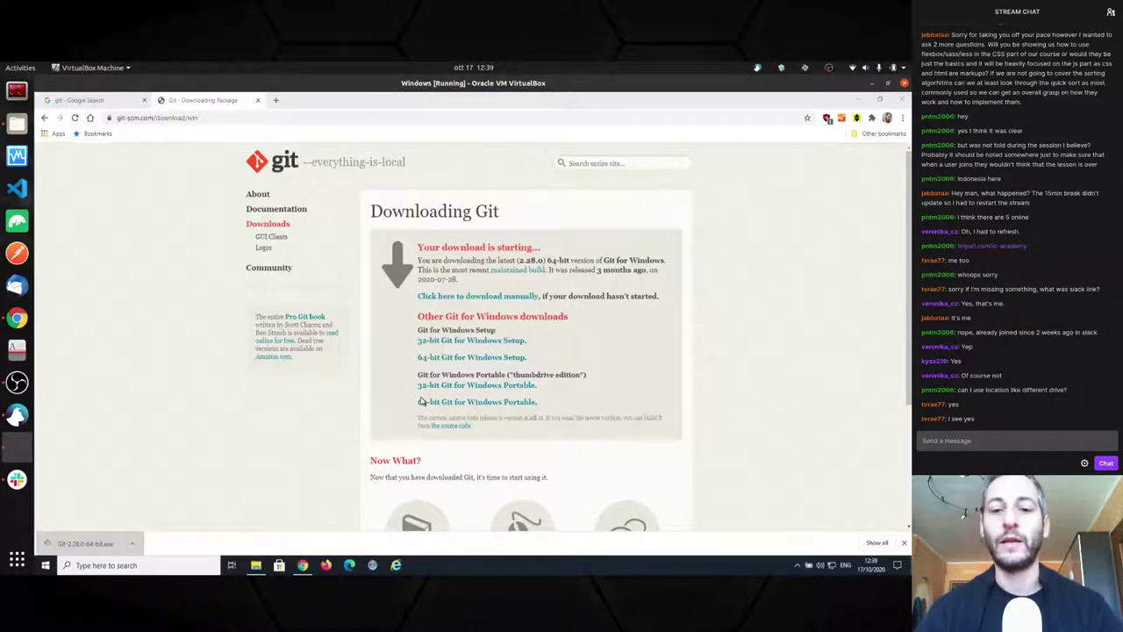